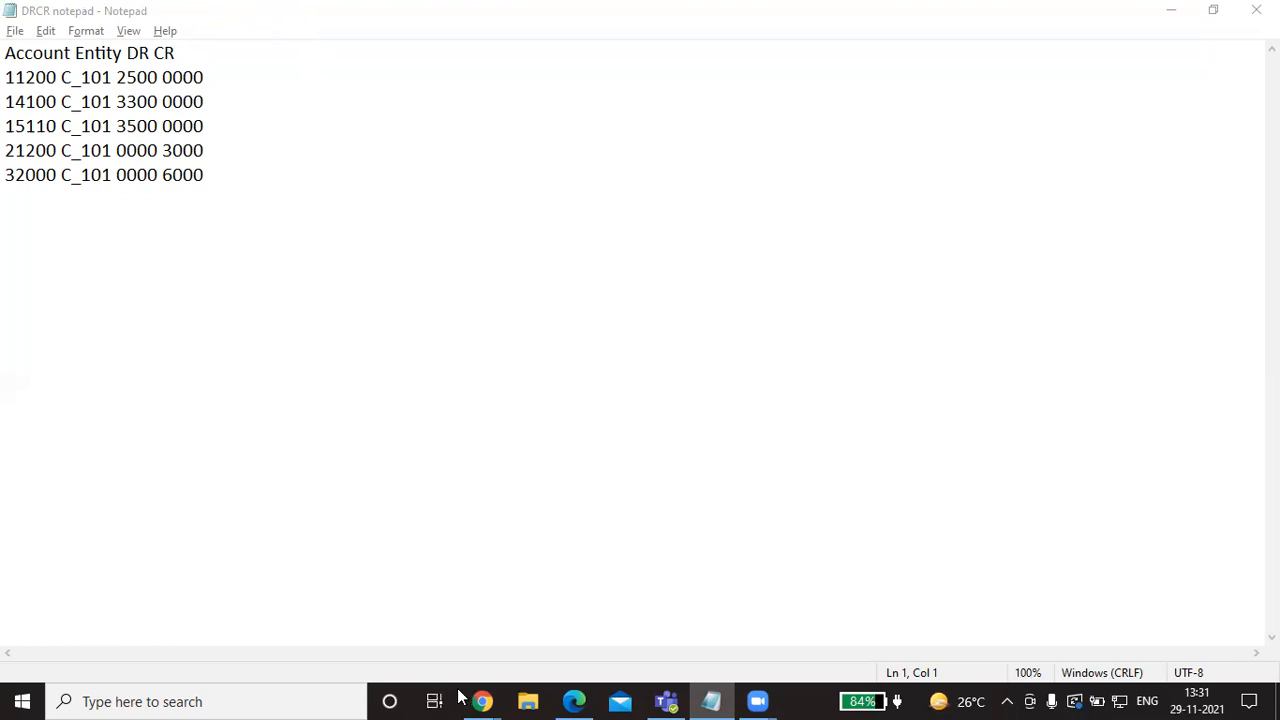
Step: Bring up EPM Cloud and review the registered DrCr source system in Setup
{"action": "mouse_move", "coordinate": [482, 701]}
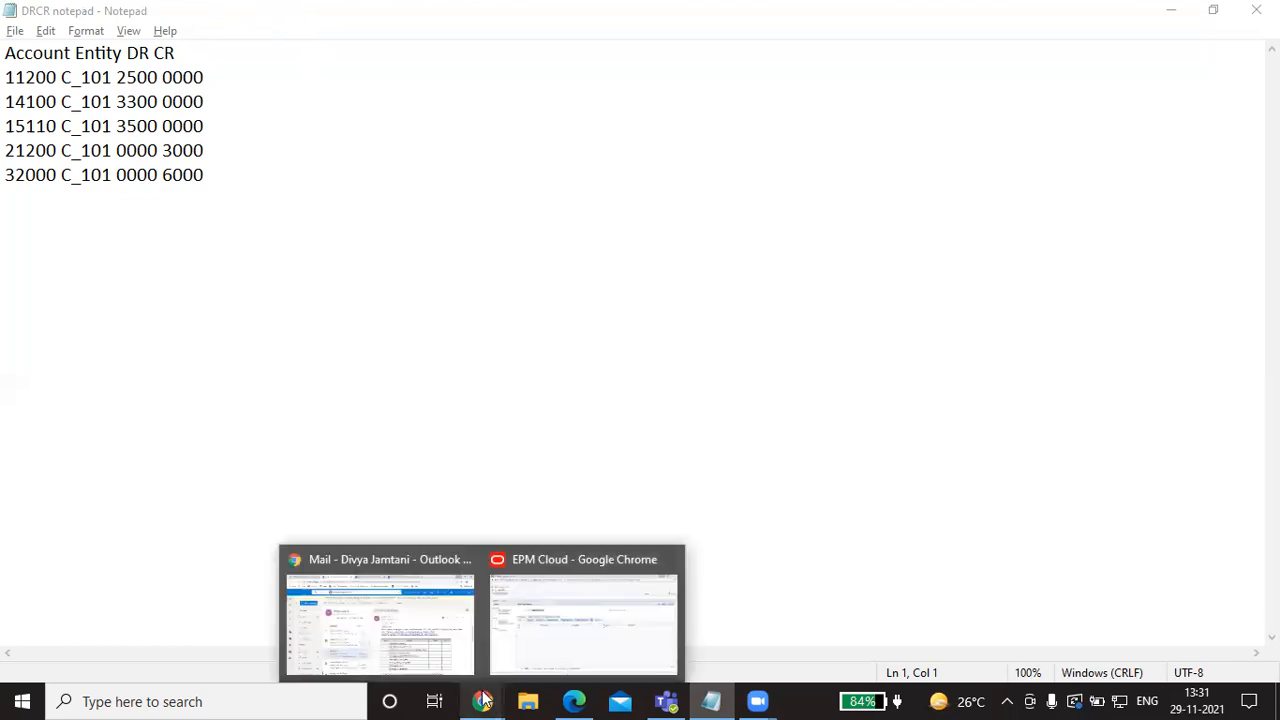
{"action": "left_click", "coordinate": [552, 627]}
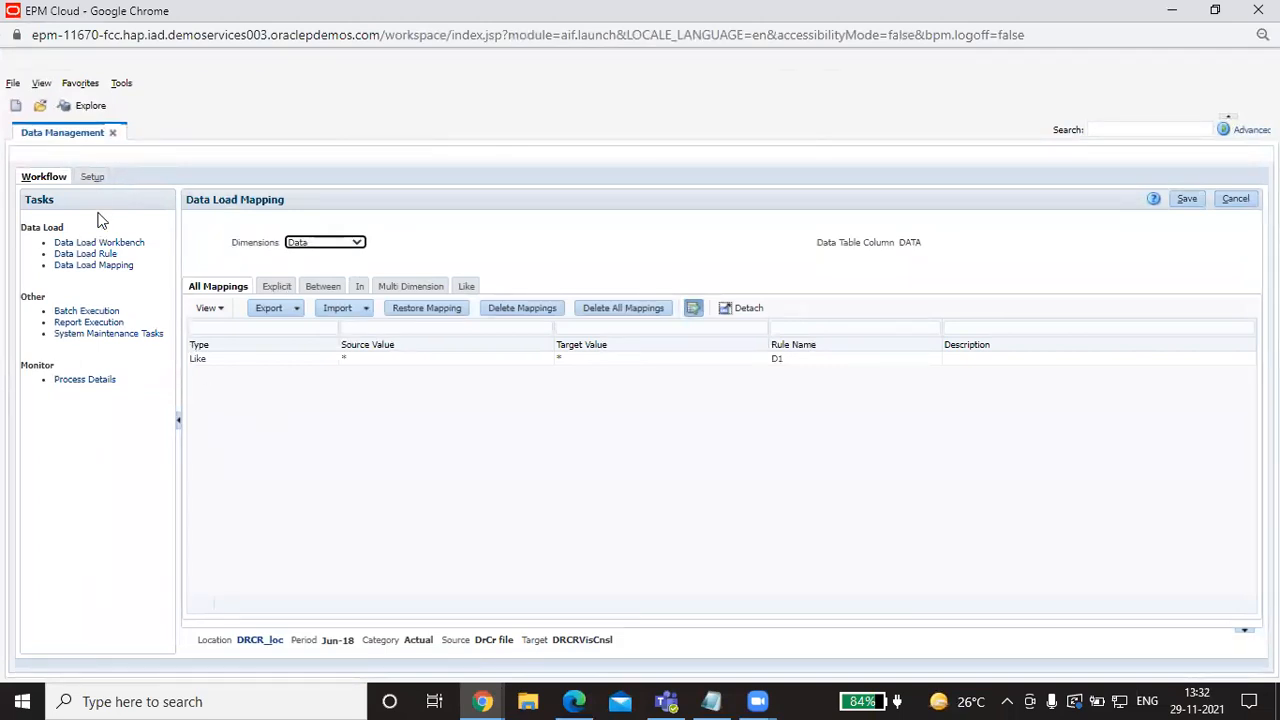
{"action": "left_click", "coordinate": [94, 178]}
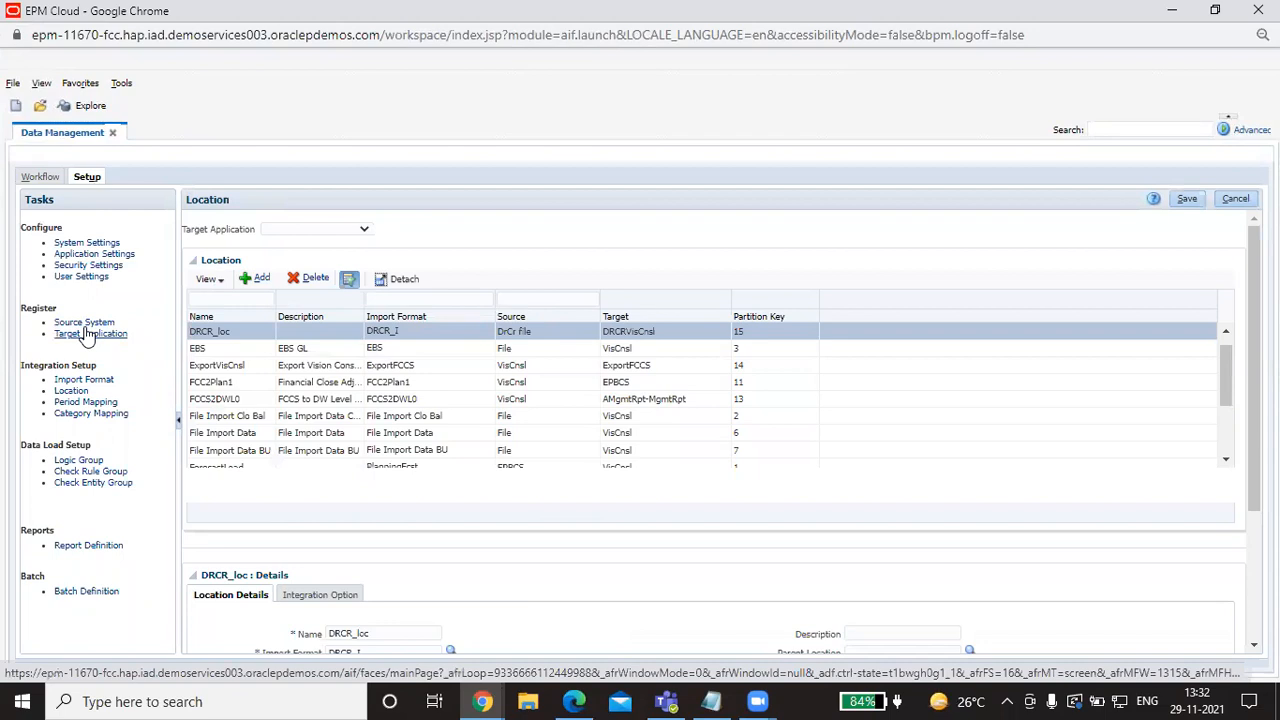
{"action": "left_click", "coordinate": [85, 322]}
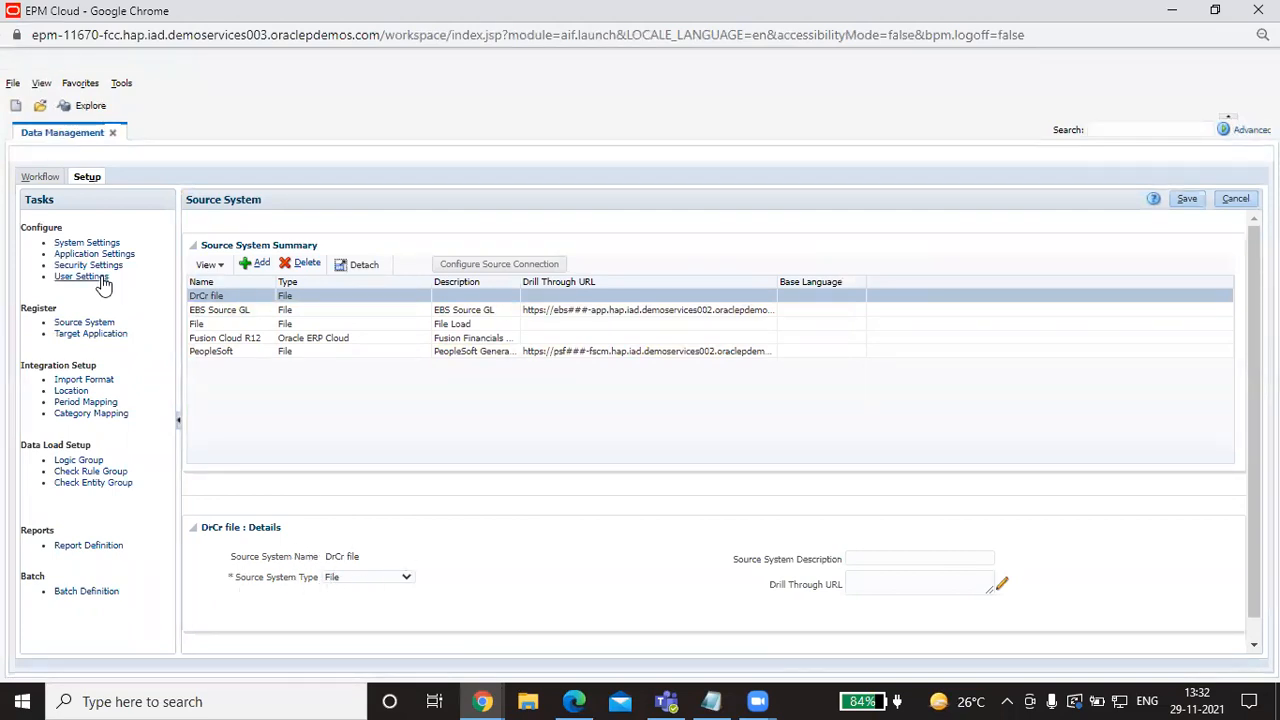
Step: Show the DRCRVisCnsl target application's dimension details, then move to Import Format
{"action": "left_click", "coordinate": [85, 336]}
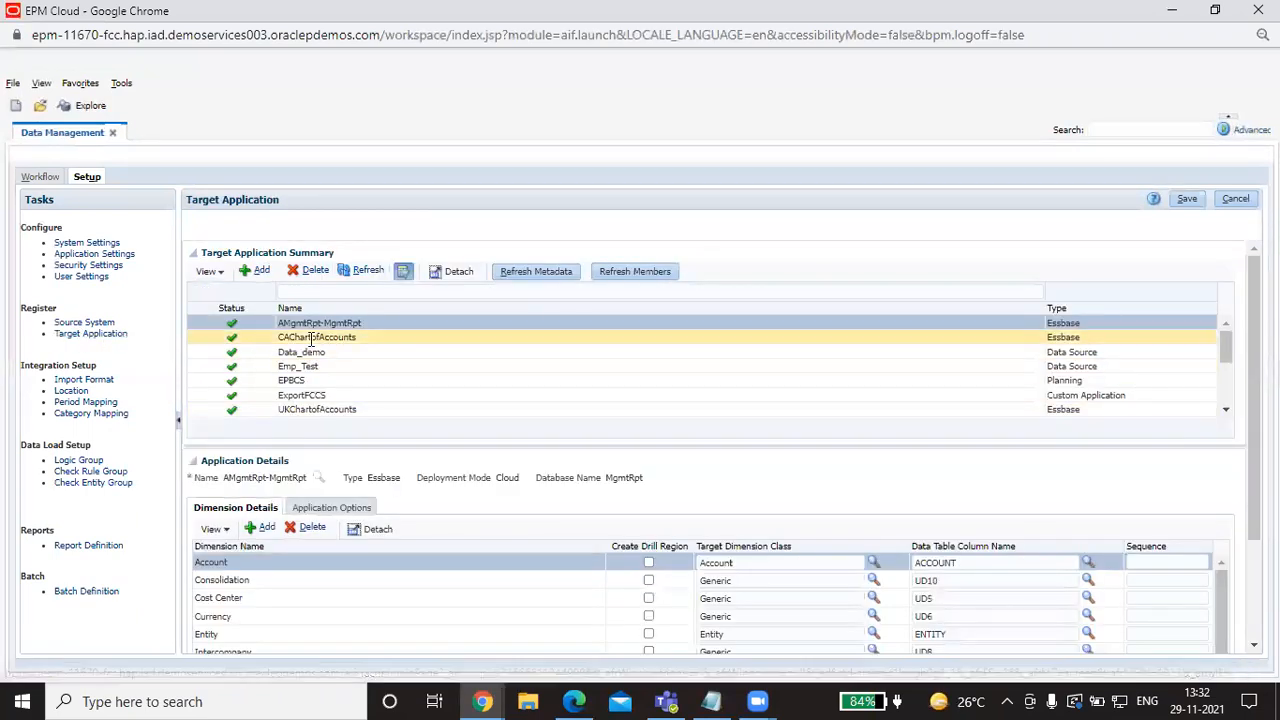
{"action": "scroll", "coordinate": [387, 390], "scroll_direction": "down", "scroll_amount": 2}
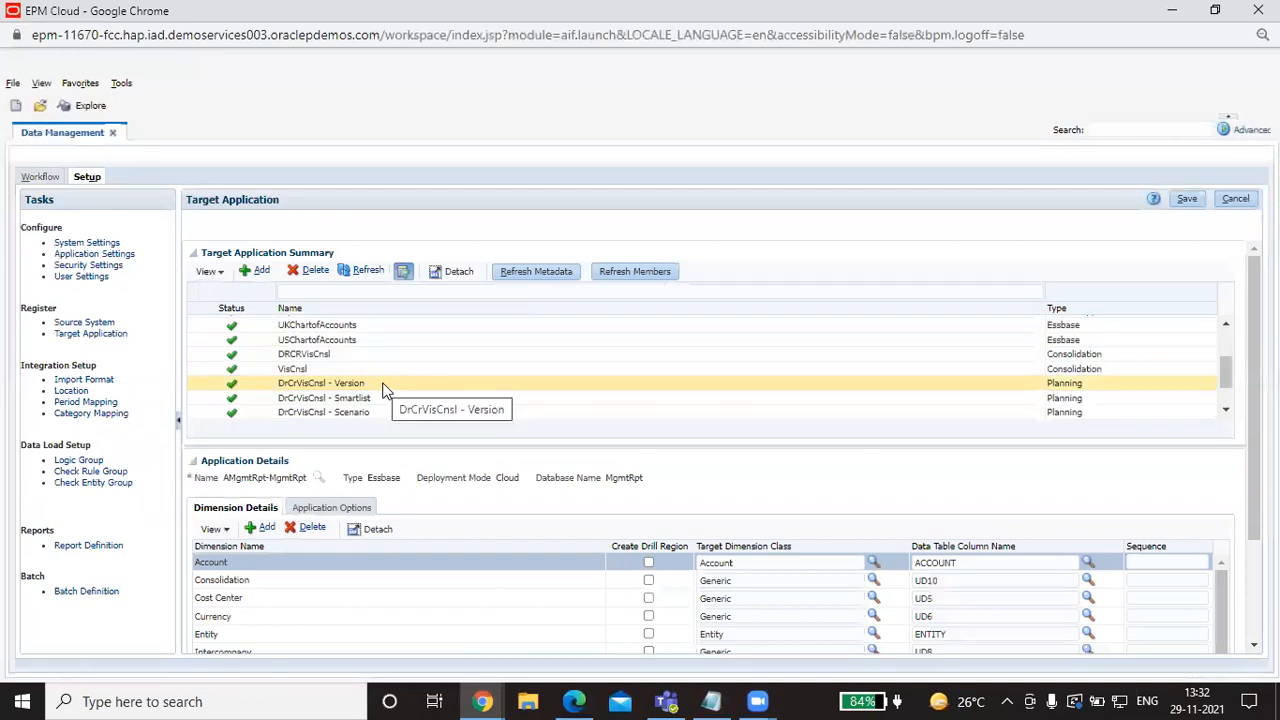
{"action": "left_click", "coordinate": [314, 351]}
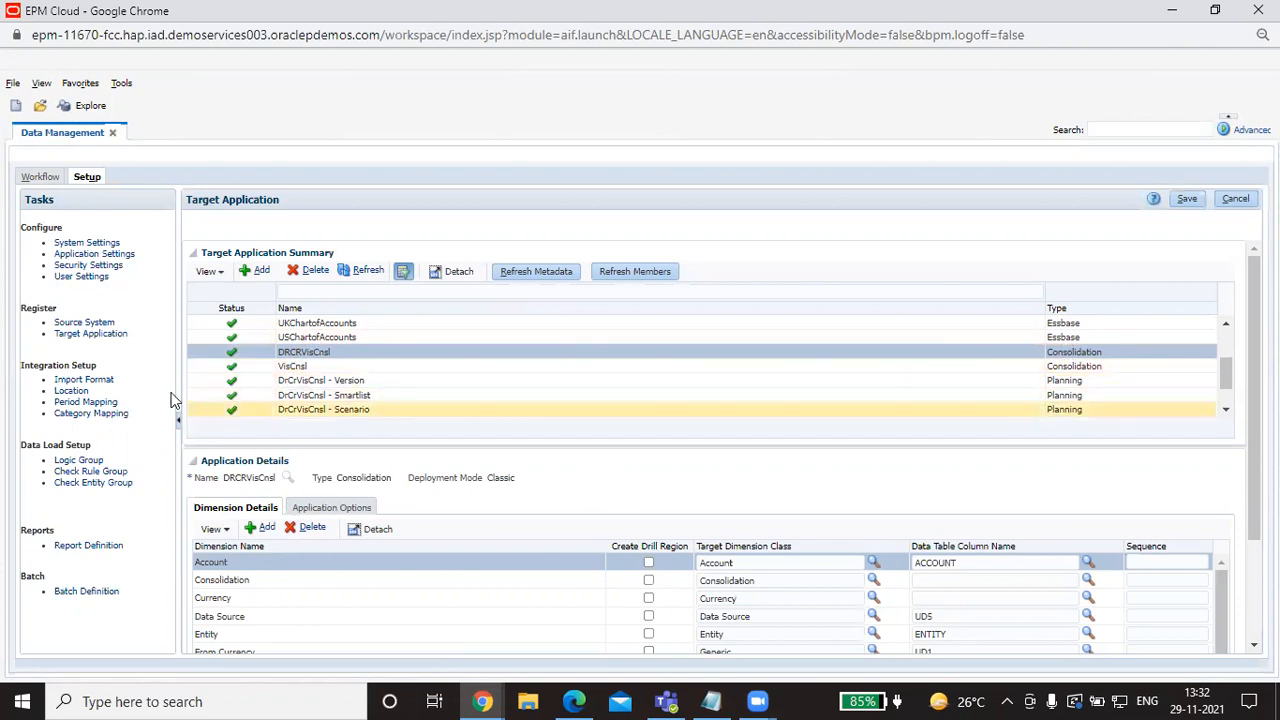
{"action": "left_click", "coordinate": [84, 382]}
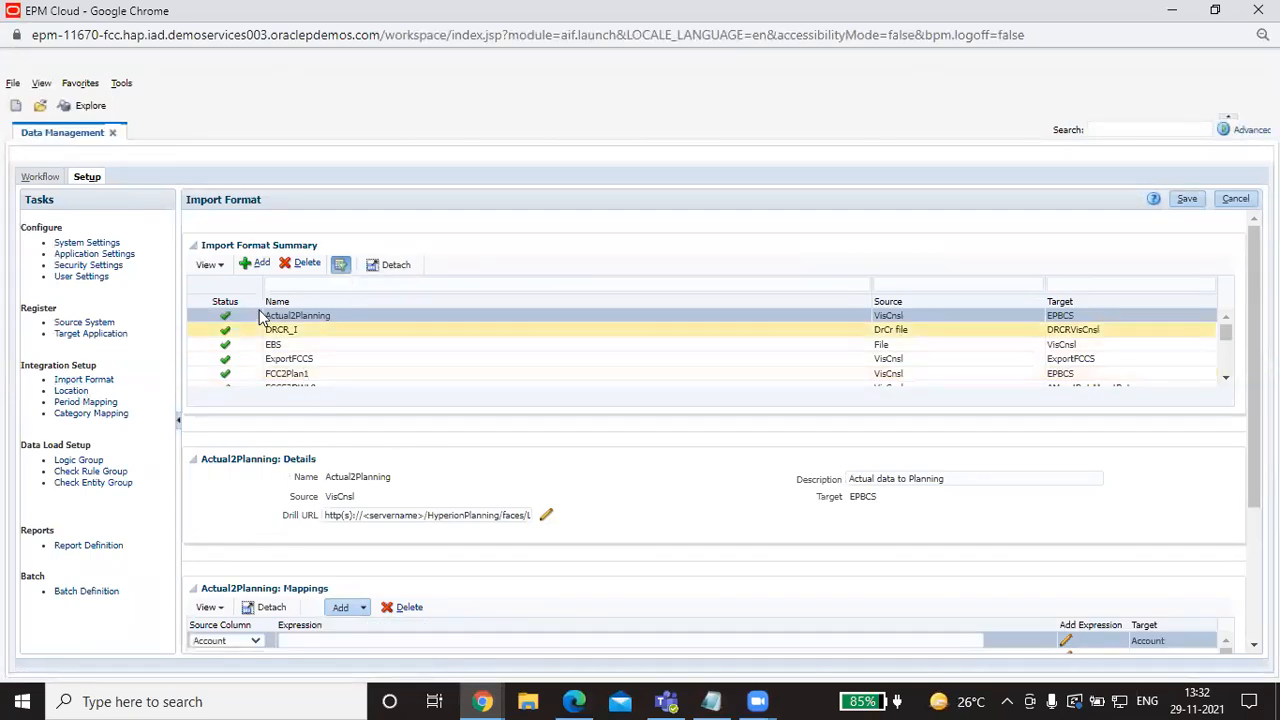
Step: Select the DRCR_I import format and scroll down to its column mappings
{"action": "left_click", "coordinate": [294, 330]}
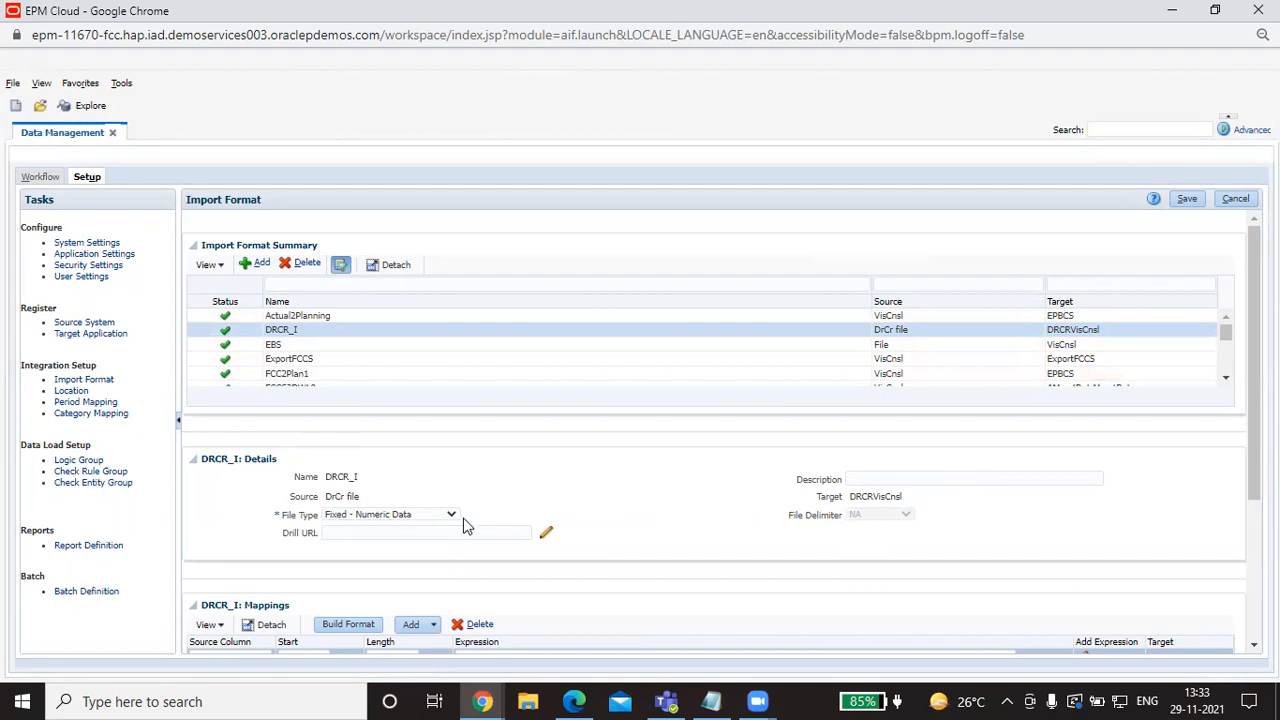
{"action": "scroll", "coordinate": [475, 505], "scroll_direction": "down", "scroll_amount": 3}
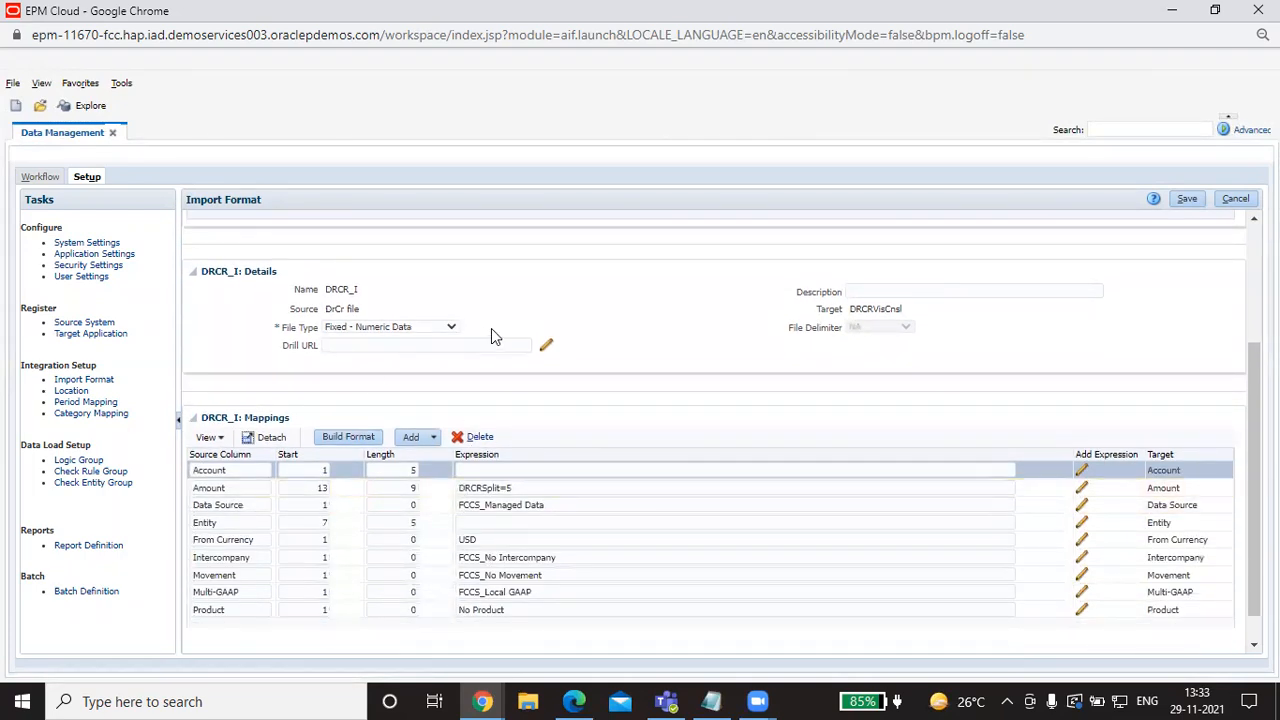
{"action": "scroll", "coordinate": [518, 393], "scroll_direction": "down", "scroll_amount": 1}
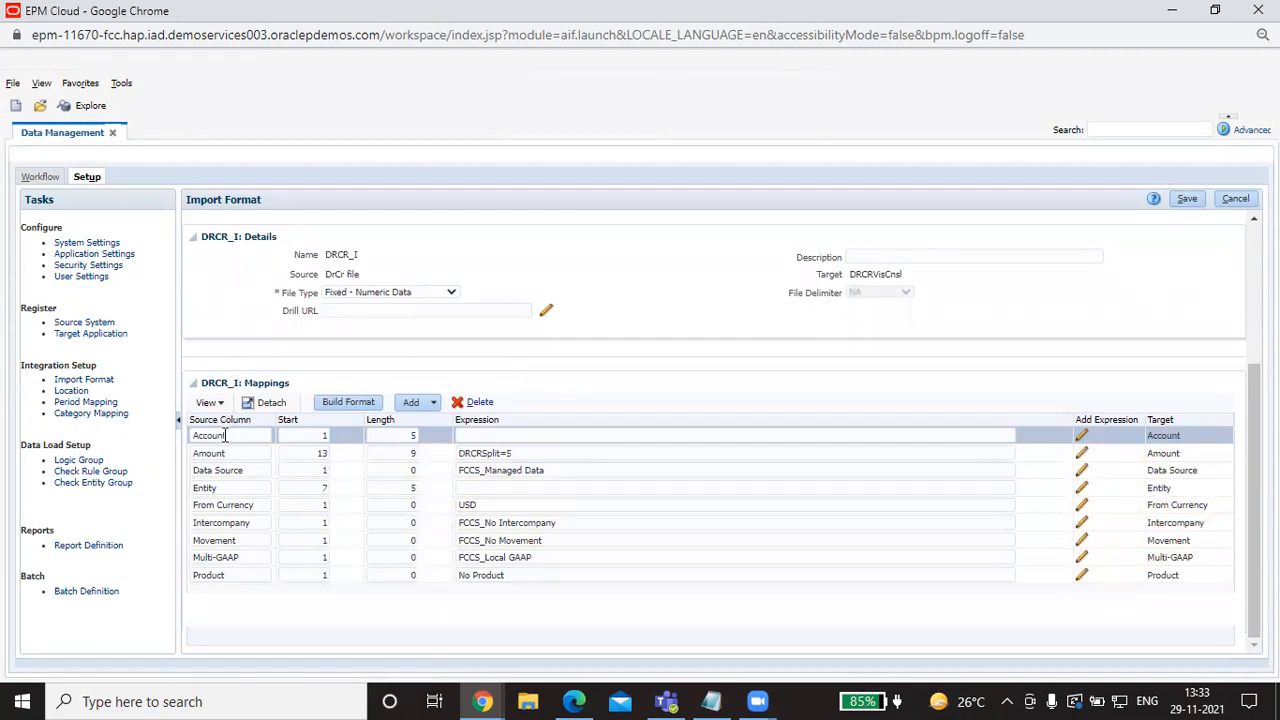
Step: Compare the DRCR_I mappings against the debit/credit text file in Notepad
{"action": "left_click", "coordinate": [710, 700]}
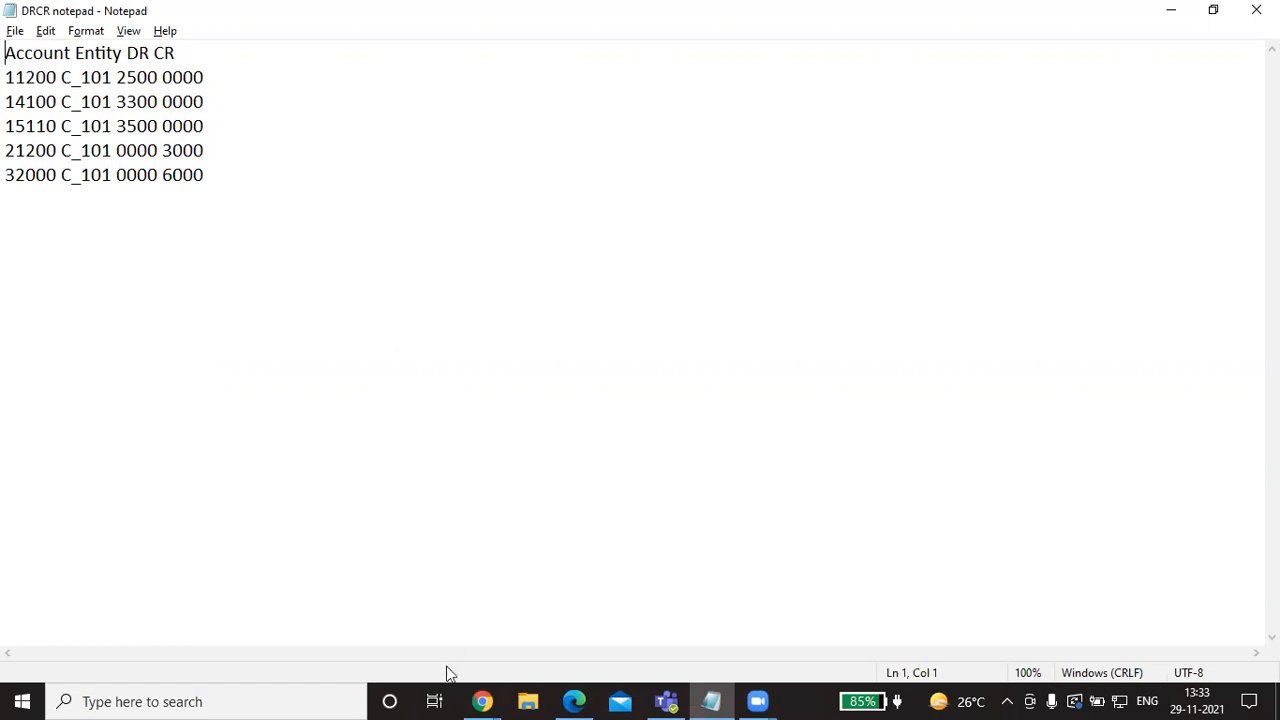
{"action": "left_click", "coordinate": [466, 700]}
{"action": "left_click", "coordinate": [589, 646]}
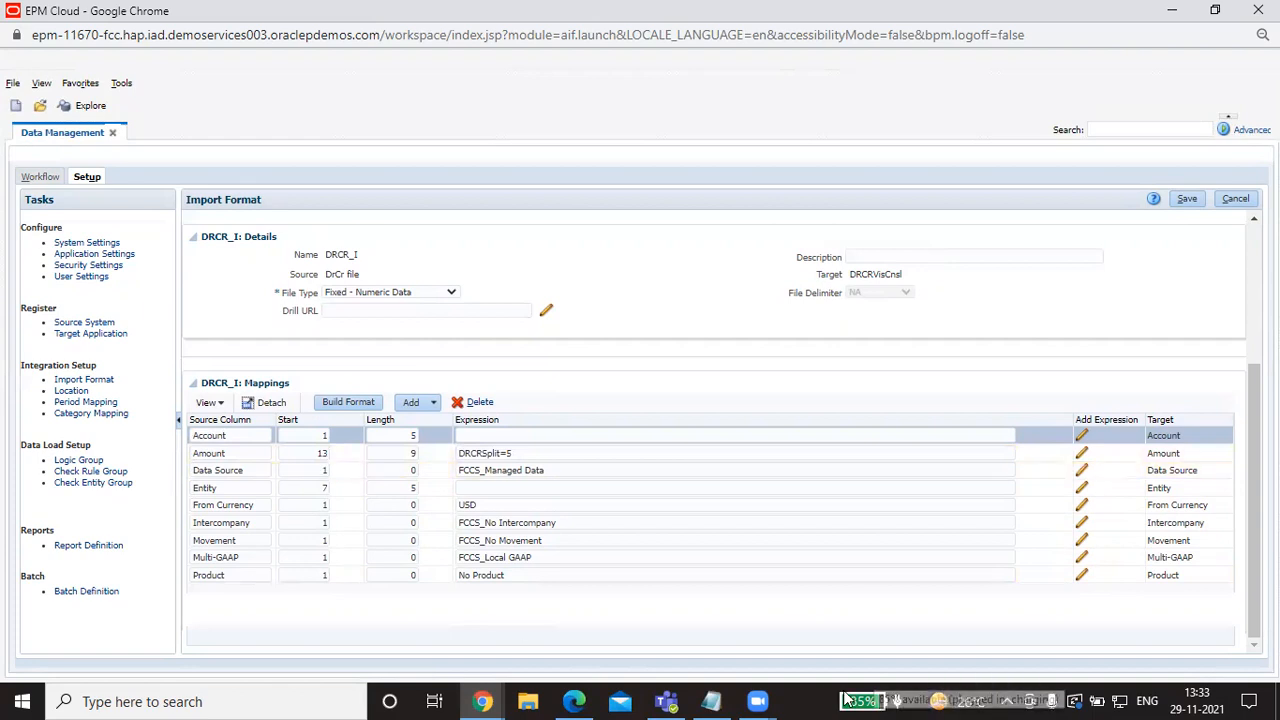
{"action": "left_click", "coordinate": [711, 701]}
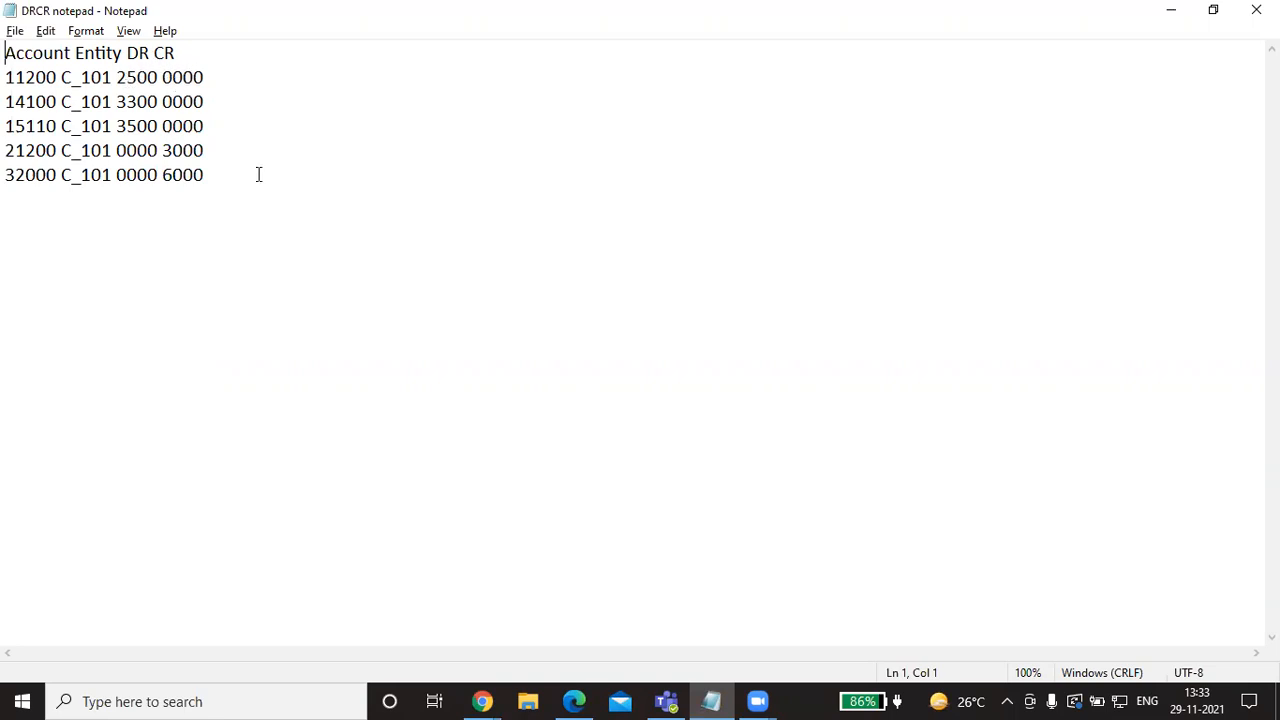
{"action": "mouse_move", "coordinate": [483, 701]}
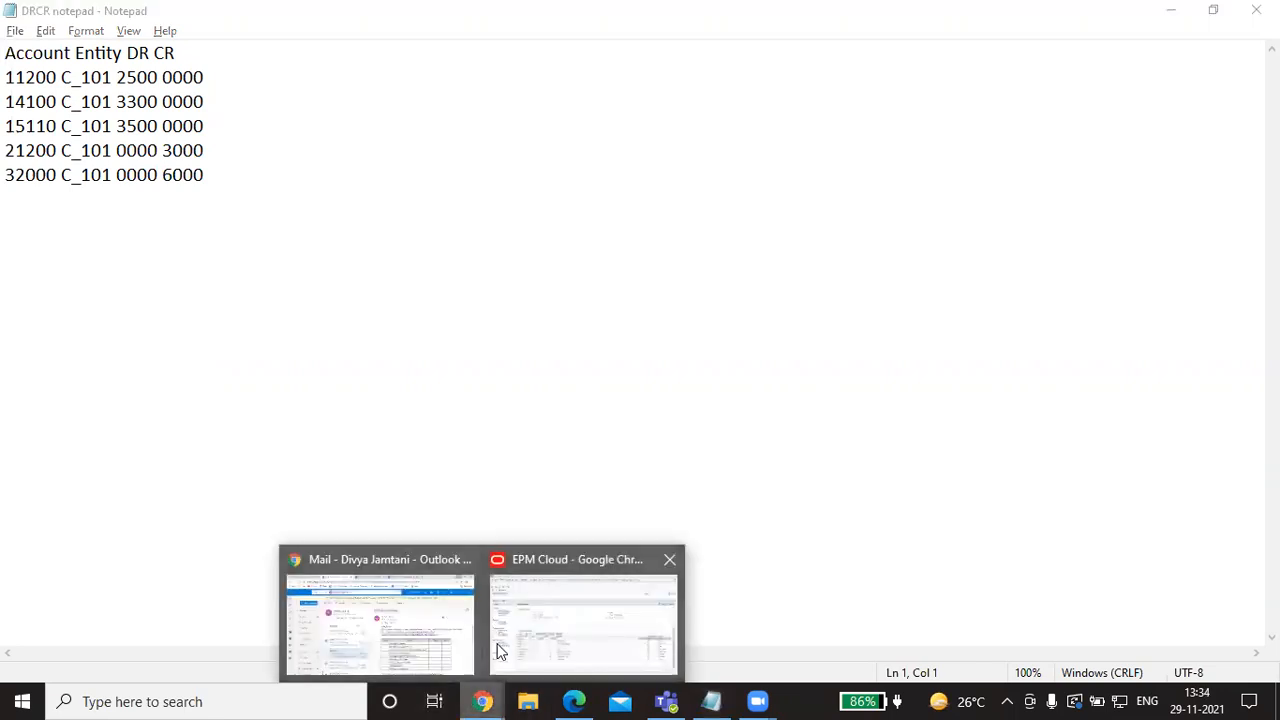
{"action": "left_click", "coordinate": [491, 645]}
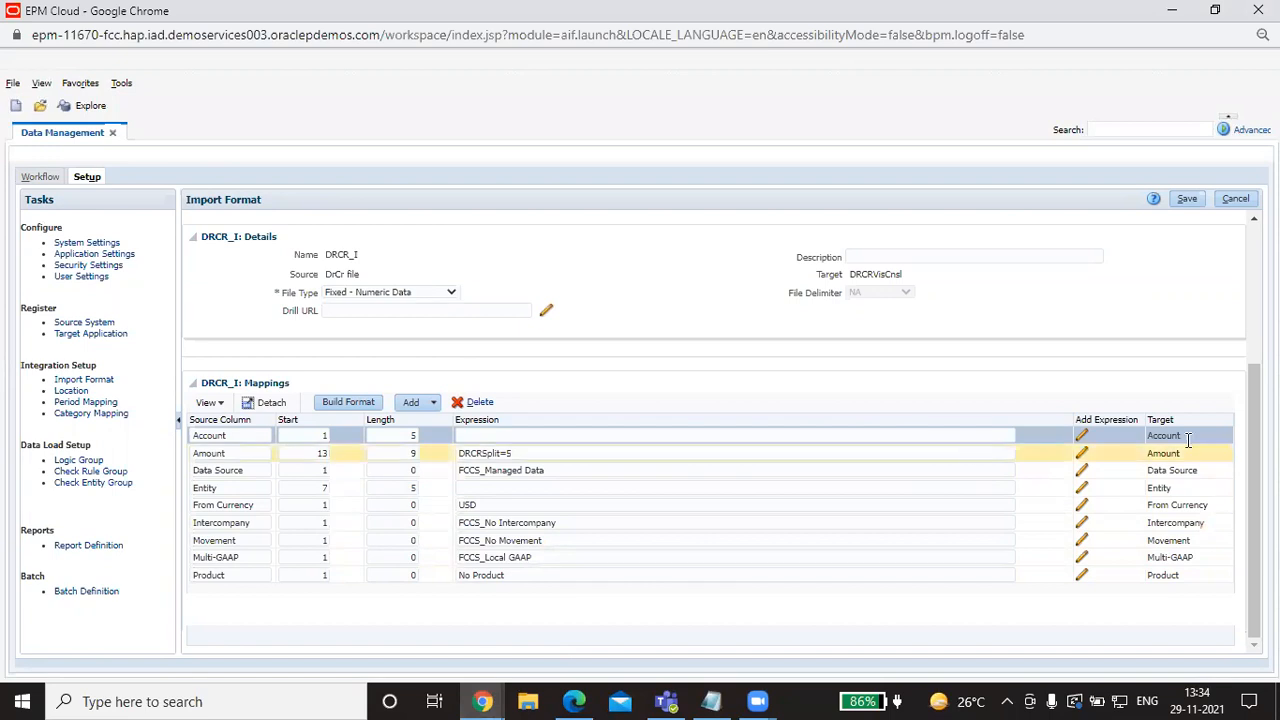
Step: Give the Amount mapping a DRCRSplit expression with value 5, checking the file's column positions
{"action": "left_click", "coordinate": [1080, 455]}
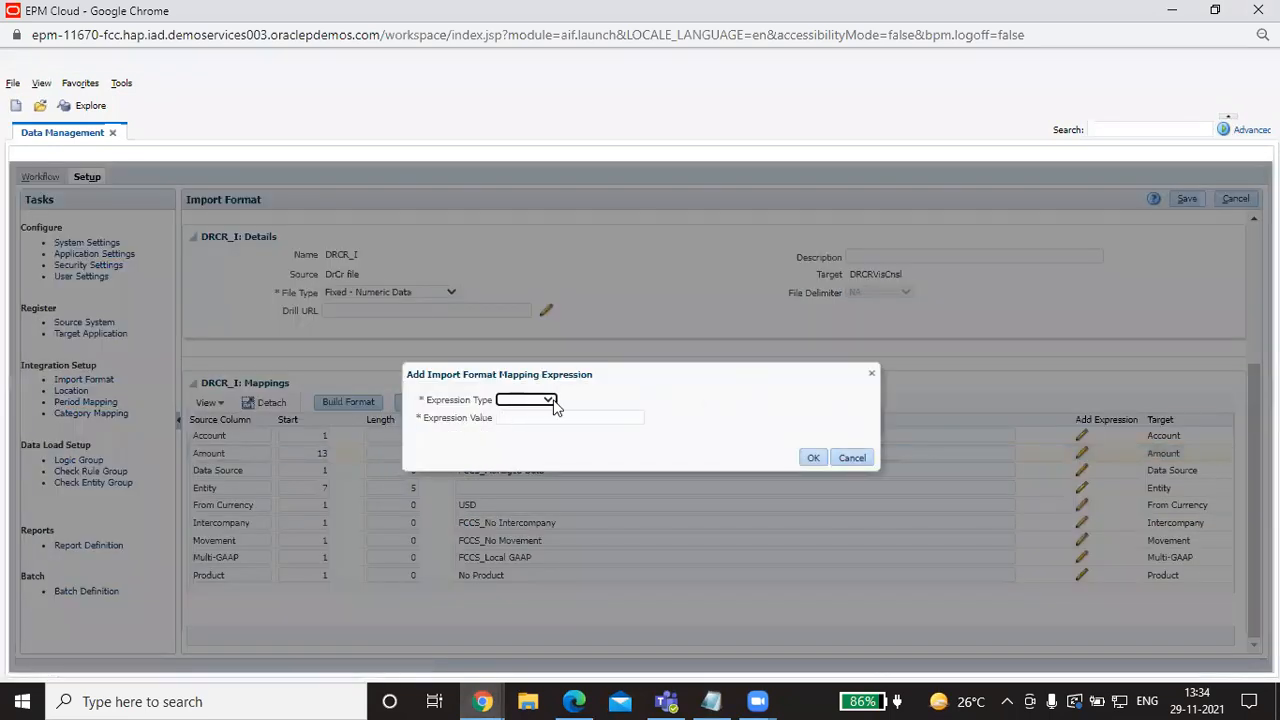
{"action": "left_click", "coordinate": [553, 400]}
{"action": "left_click", "coordinate": [543, 449]}
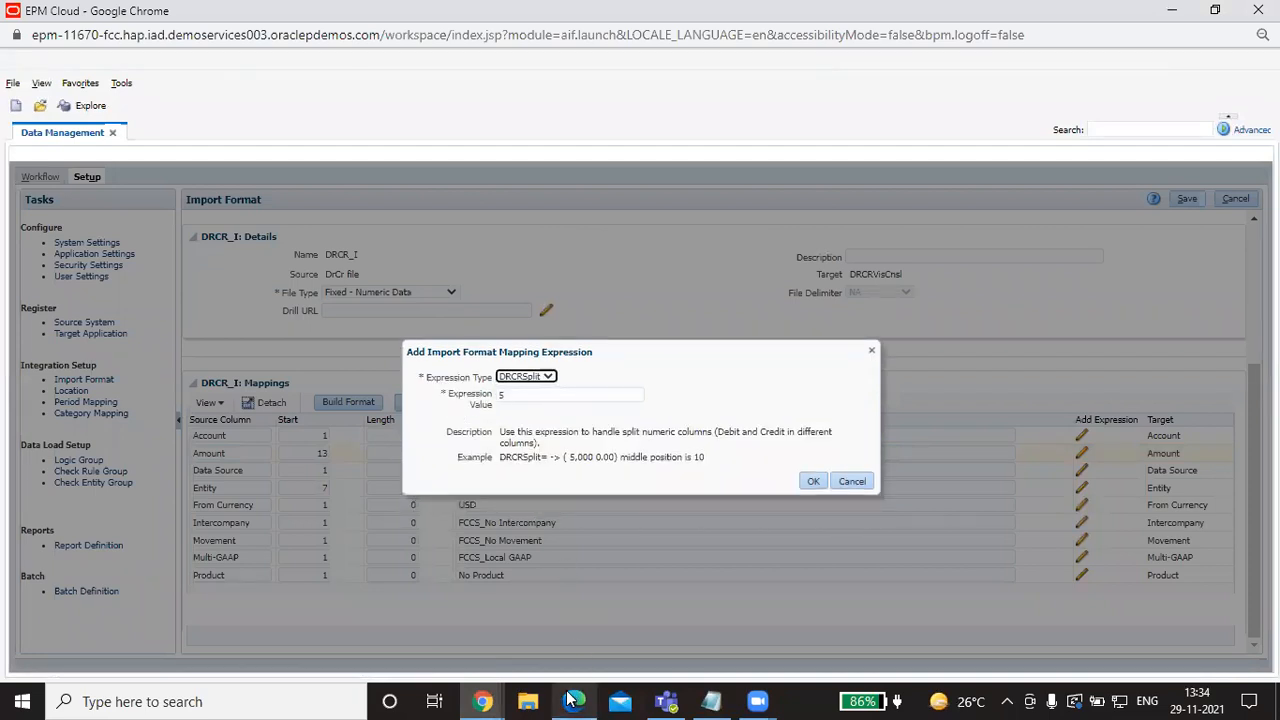
{"action": "left_click", "coordinate": [711, 701]}
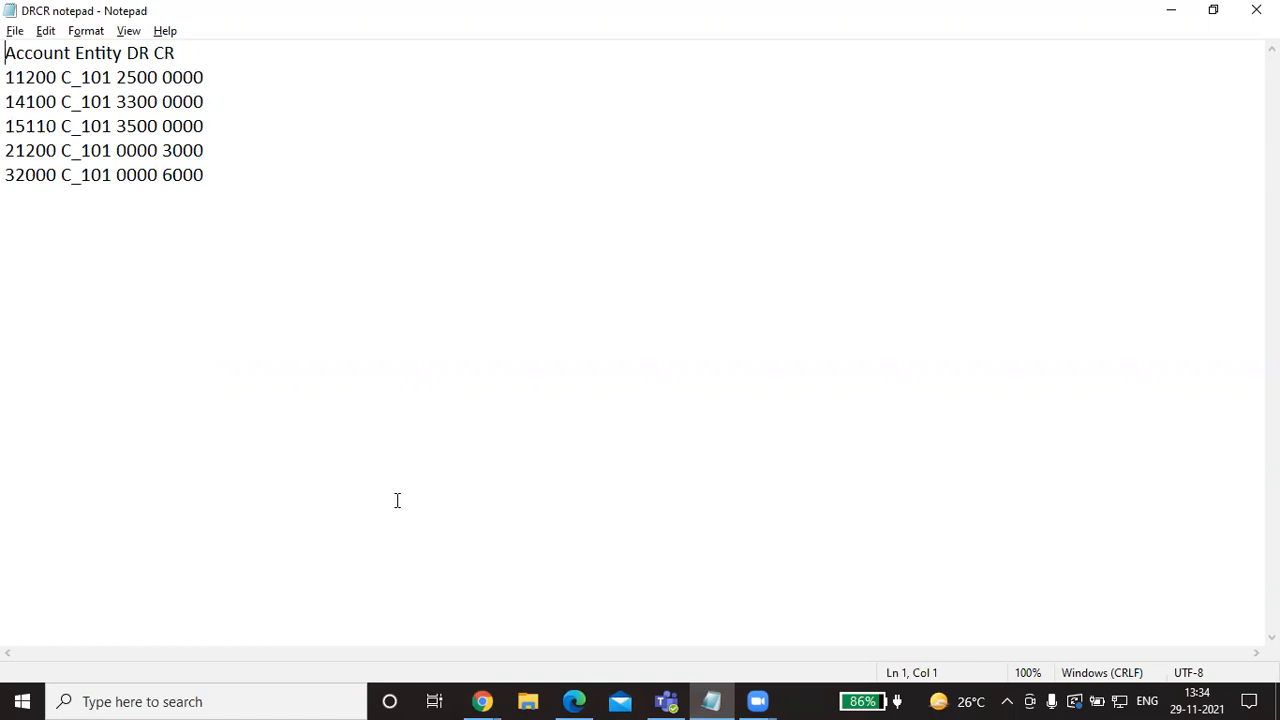
{"action": "left_click", "coordinate": [483, 701]}
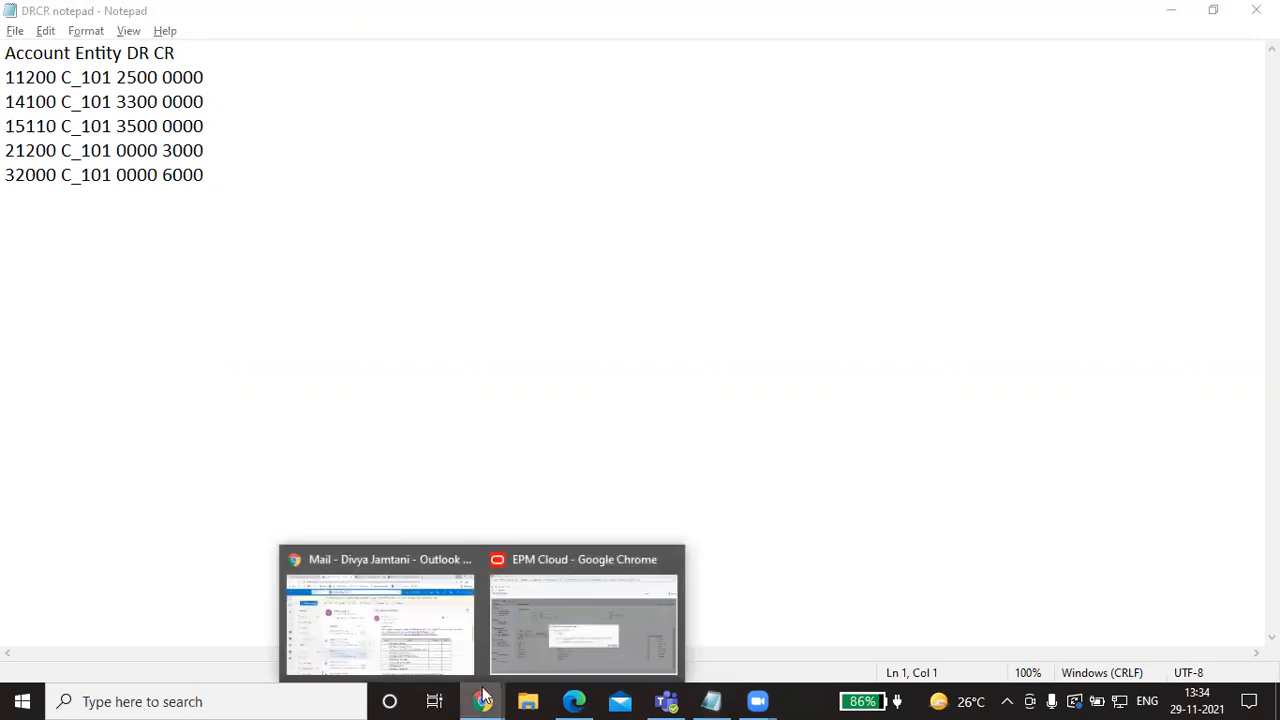
{"action": "left_click", "coordinate": [555, 636]}
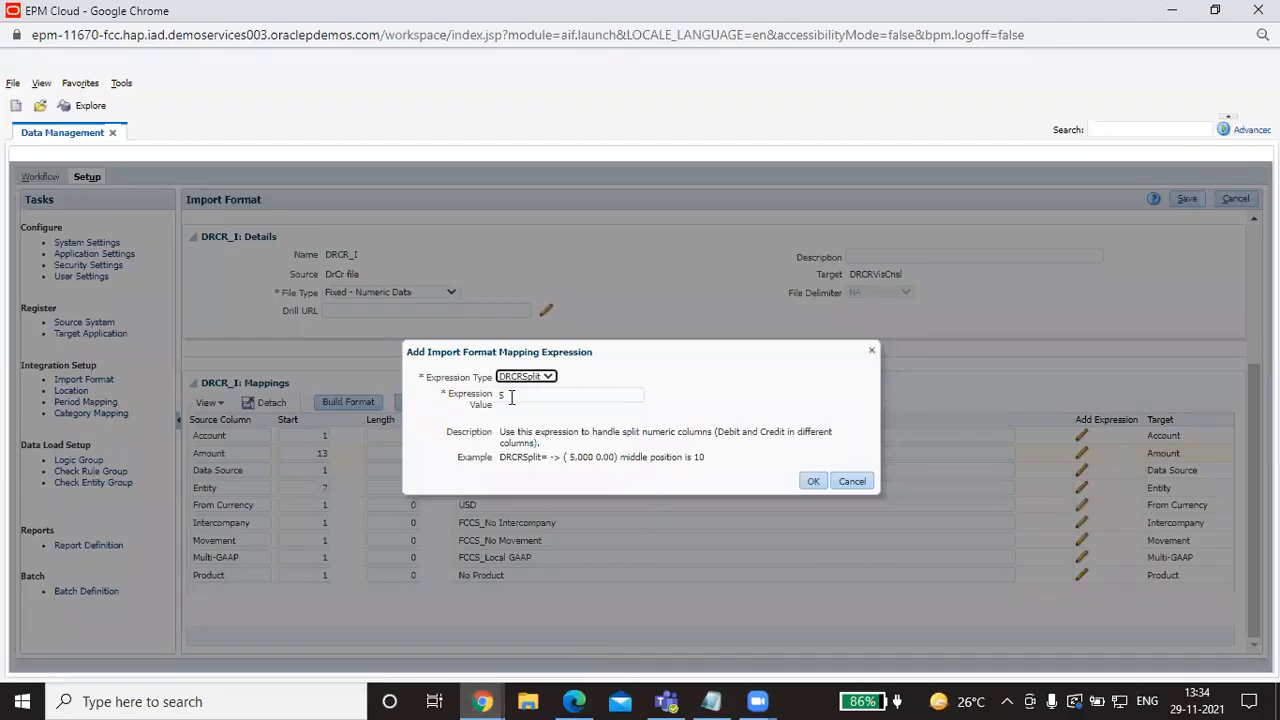
{"action": "left_click", "coordinate": [810, 483]}
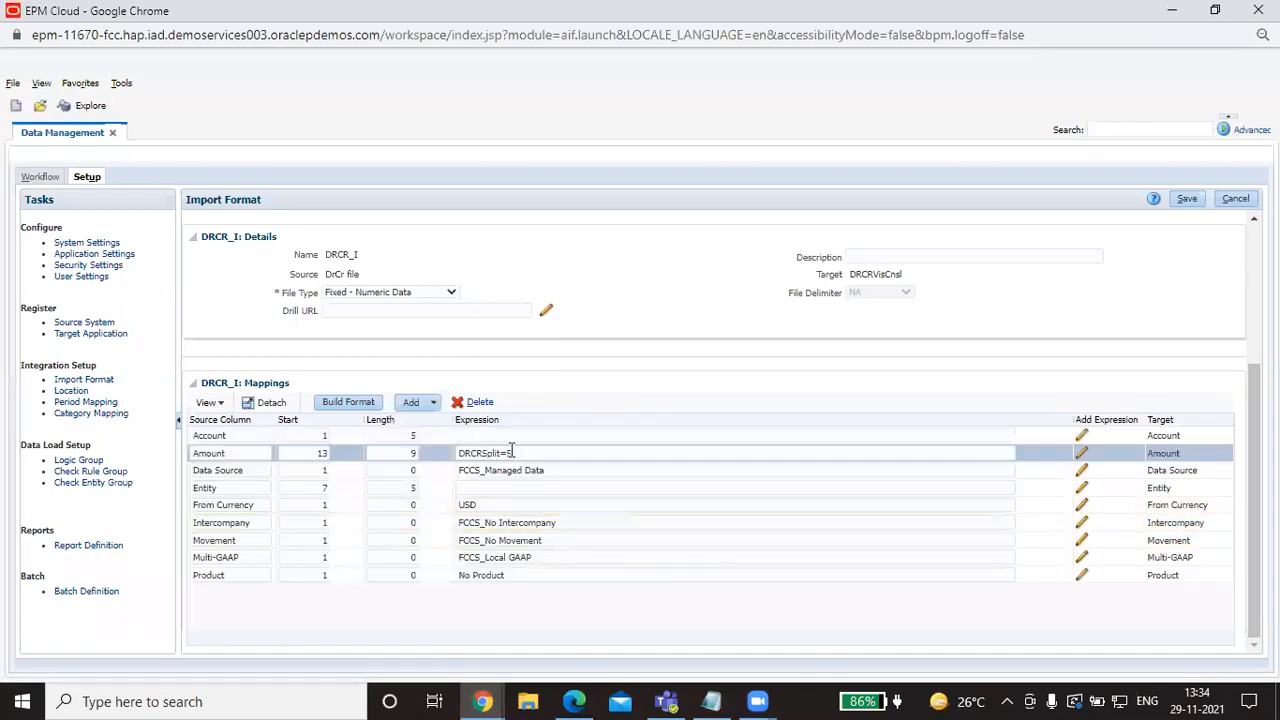
{"action": "left_click", "coordinate": [521, 454]}
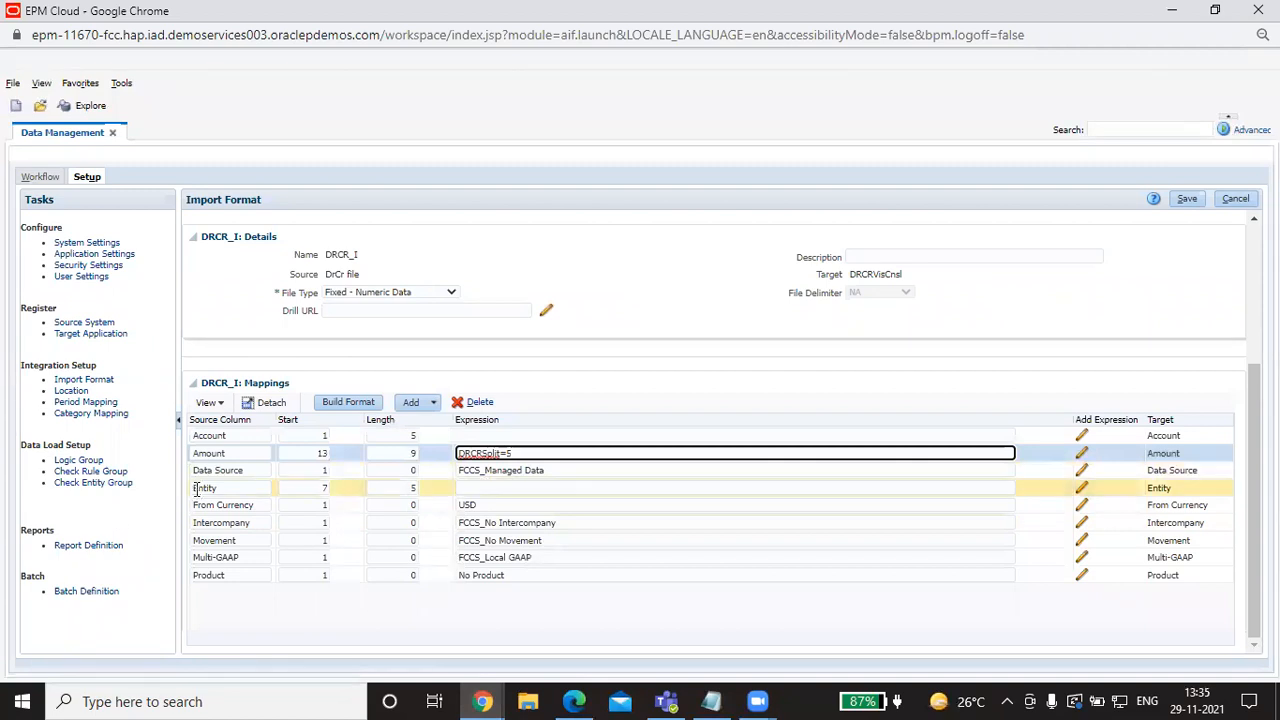
Step: Check the text file, then return to the DRCR_I mappings showing Amount's DRCRSplit=5
{"action": "left_click", "coordinate": [711, 701]}
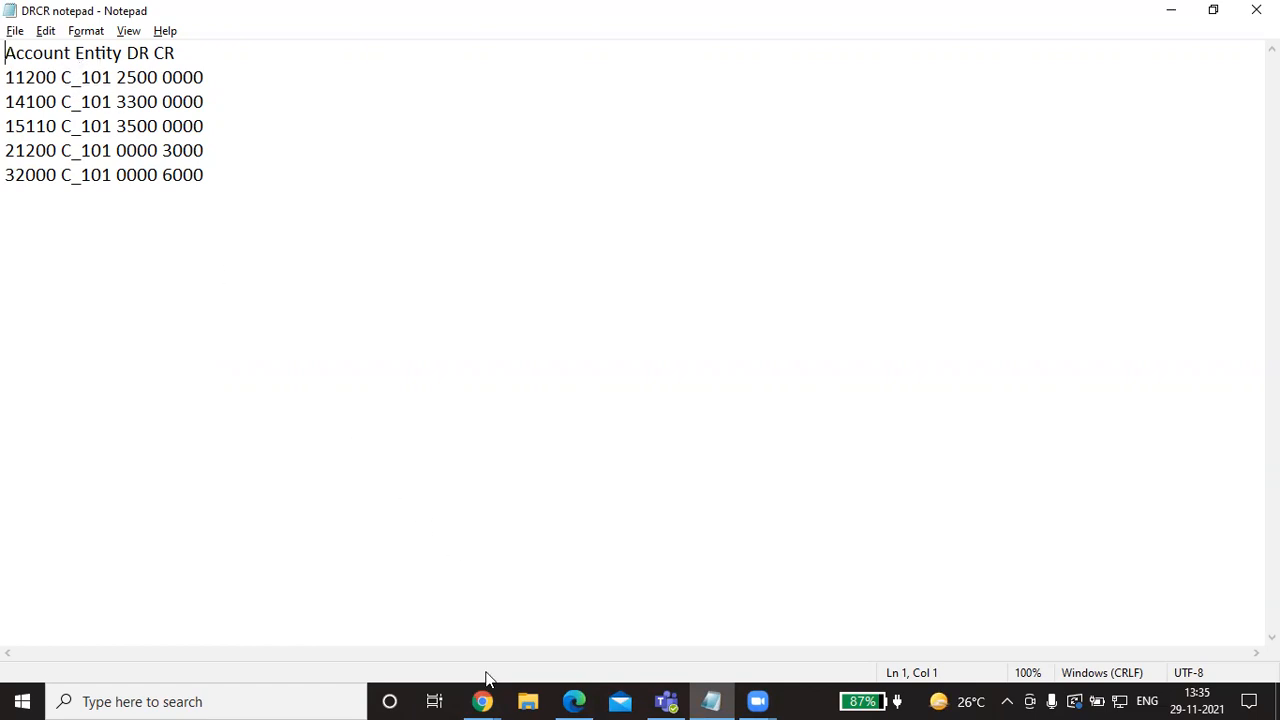
{"action": "left_click", "coordinate": [482, 701]}
{"action": "left_click", "coordinate": [497, 640]}
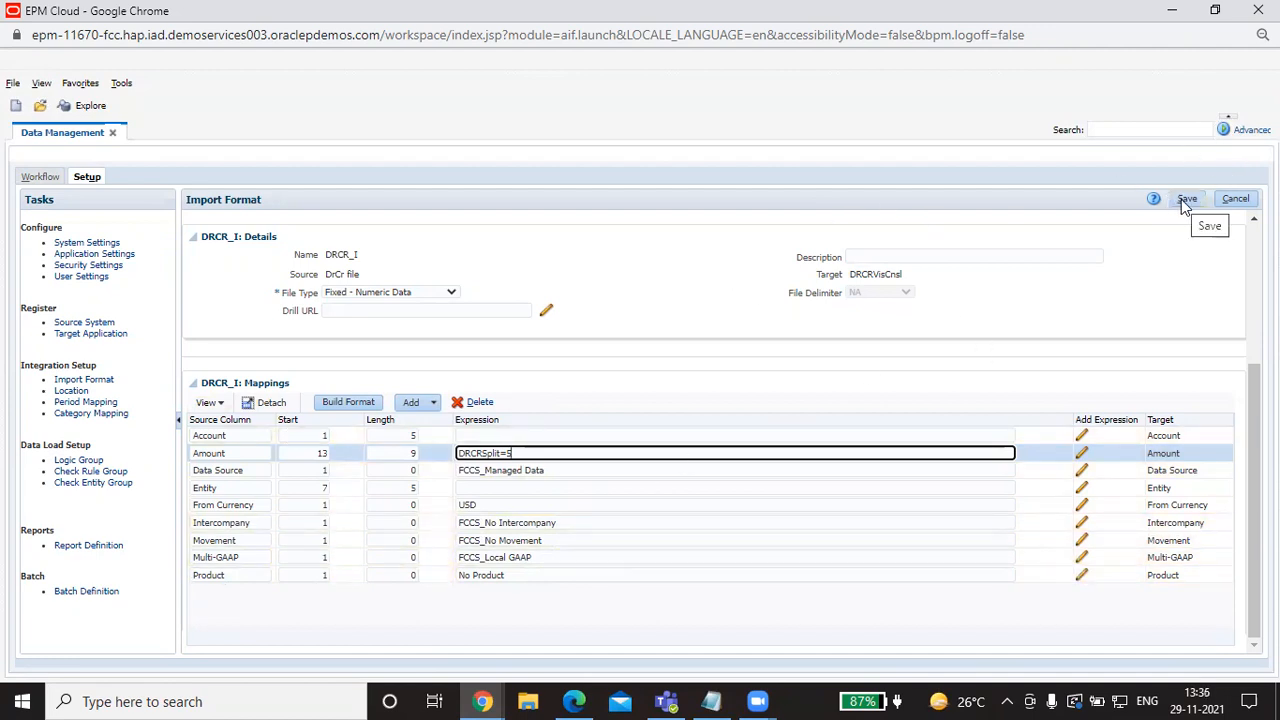
Step: Review the DRCR_loc location's details, then move to the Workflow tasks
{"action": "left_click", "coordinate": [62, 388]}
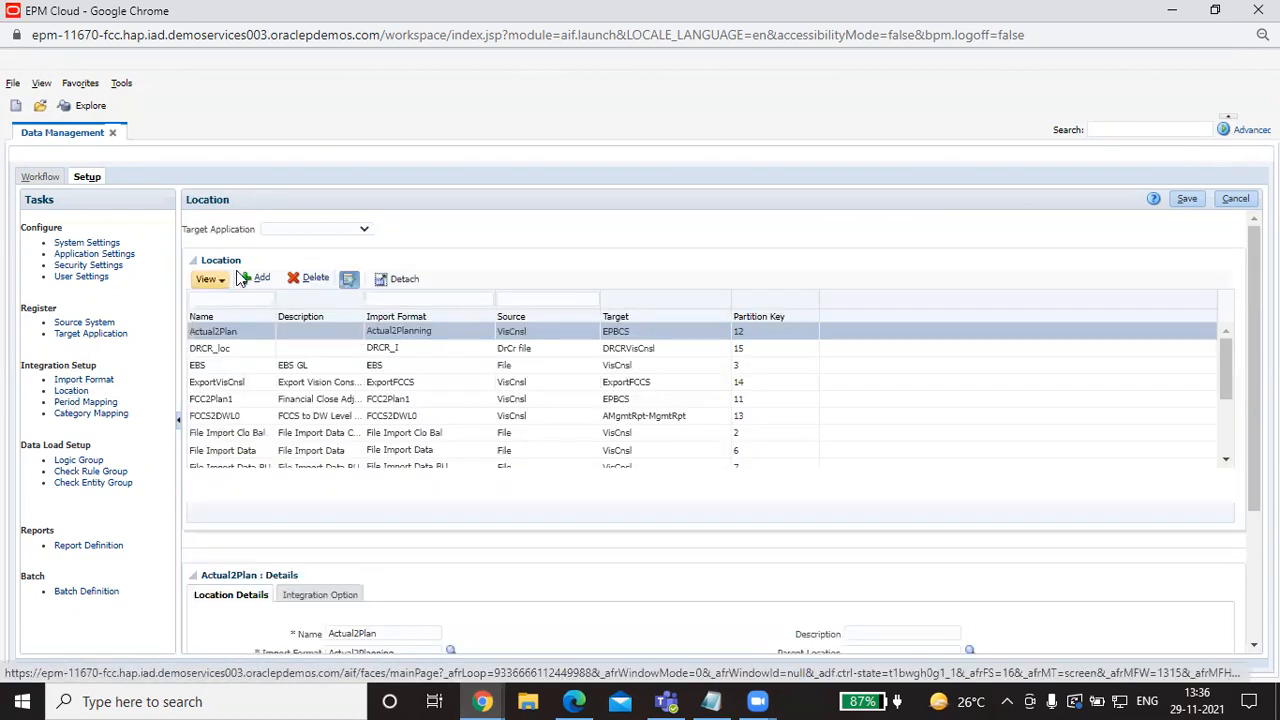
{"action": "scroll", "coordinate": [351, 551], "scroll_direction": "down", "scroll_amount": 3}
{"action": "scroll", "coordinate": [240, 337], "scroll_direction": "up", "scroll_amount": 3}
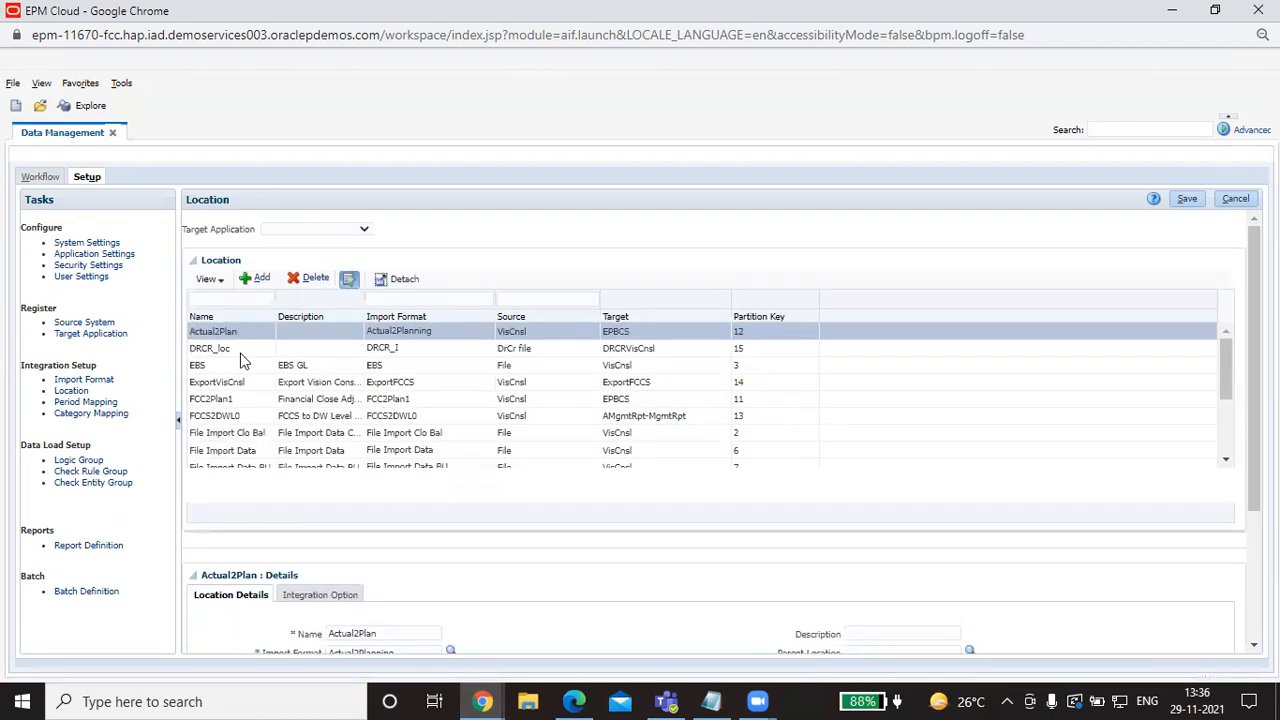
{"action": "left_click", "coordinate": [212, 348]}
{"action": "scroll", "coordinate": [312, 433], "scroll_direction": "down", "scroll_amount": 5}
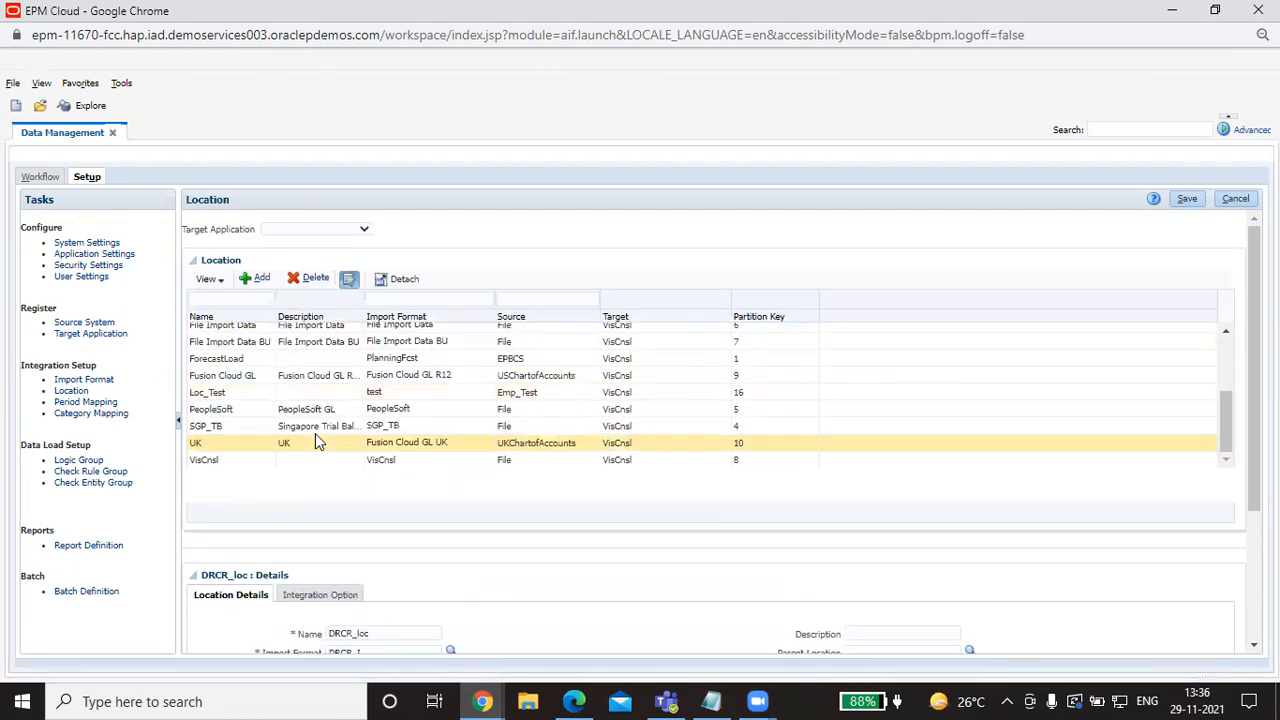
{"action": "scroll", "coordinate": [520, 578], "scroll_direction": "down", "scroll_amount": 3}
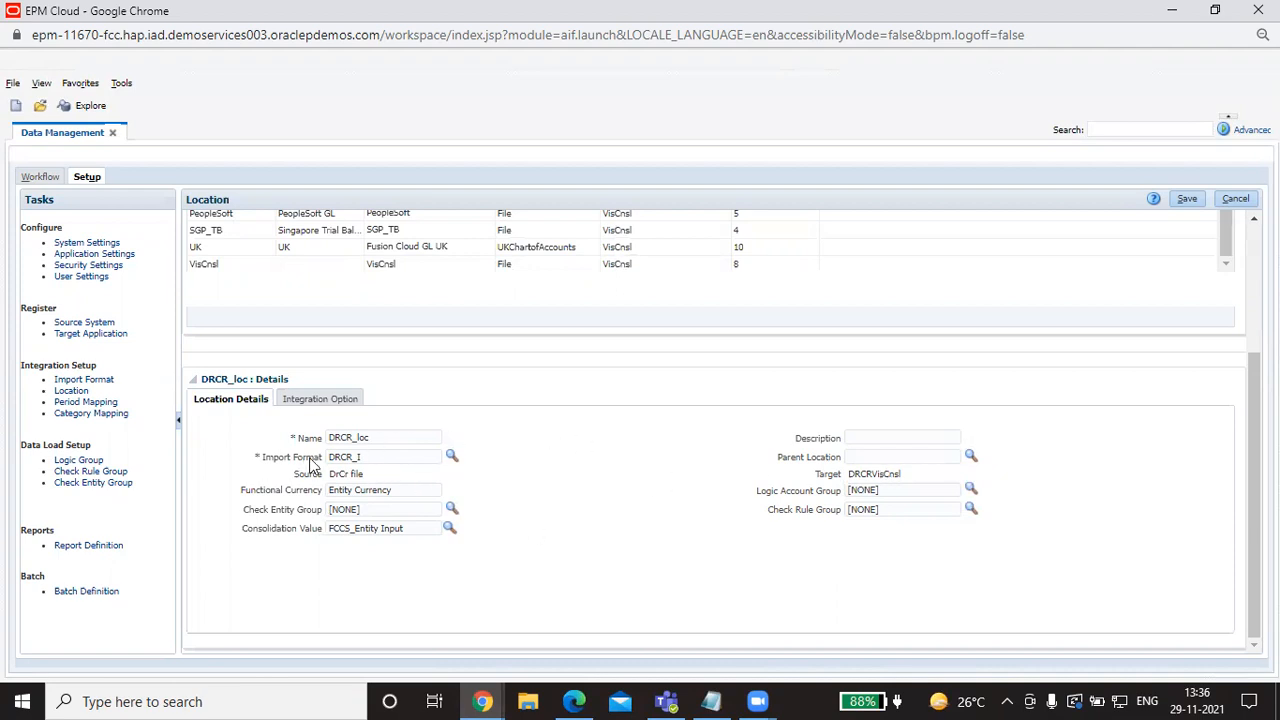
{"action": "scroll", "coordinate": [568, 484], "scroll_direction": "up", "scroll_amount": 5}
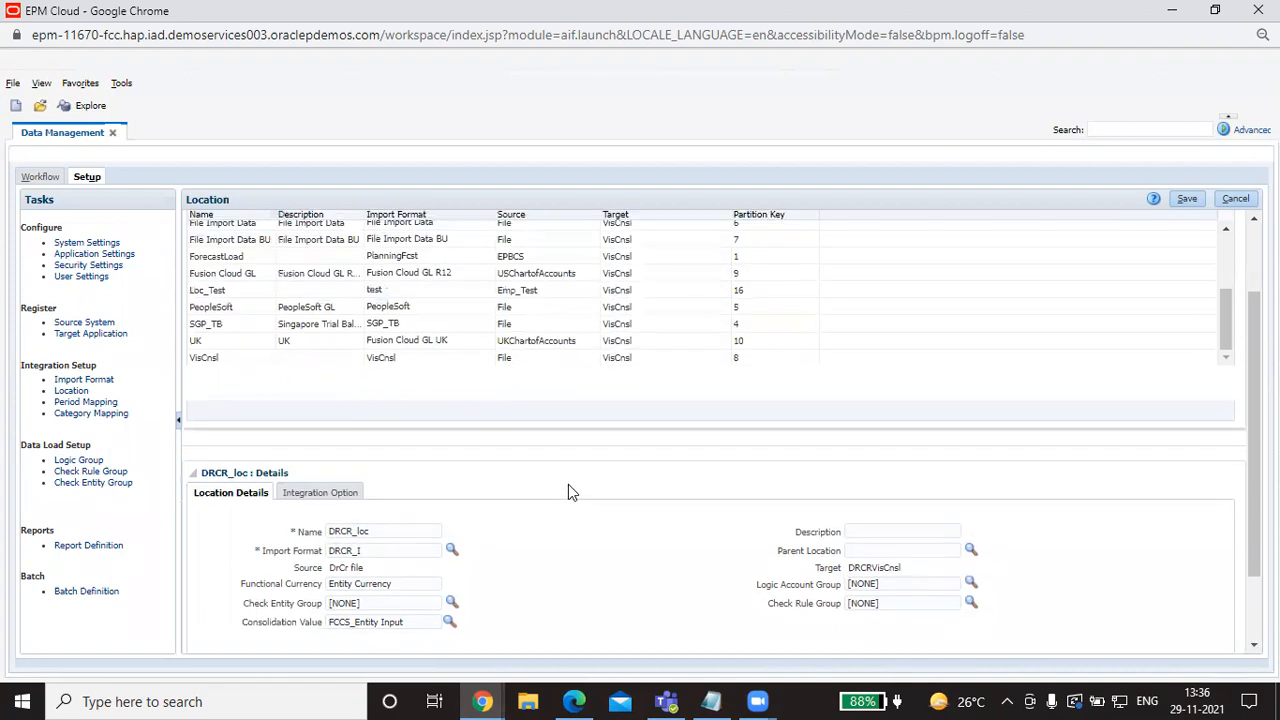
{"action": "left_click", "coordinate": [46, 177]}
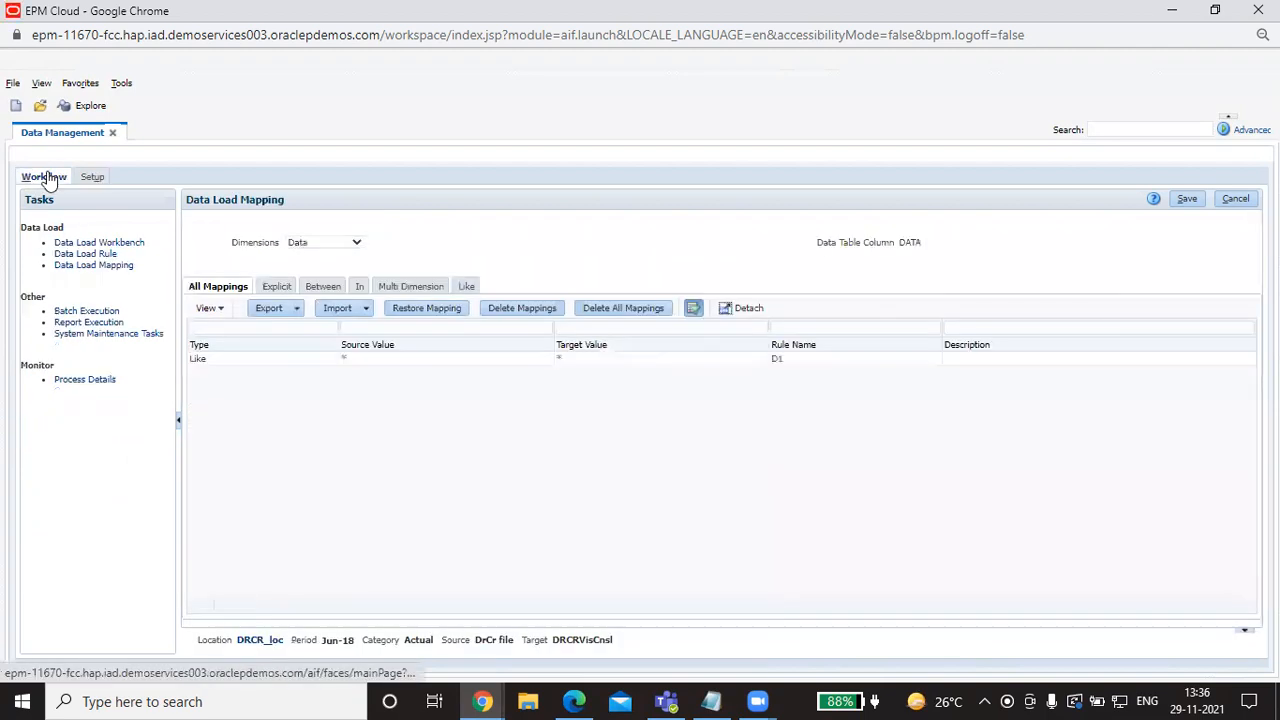
Step: Open Data Load Mapping on Like mappings and view the Account dimension's rule
{"action": "left_click", "coordinate": [116, 267]}
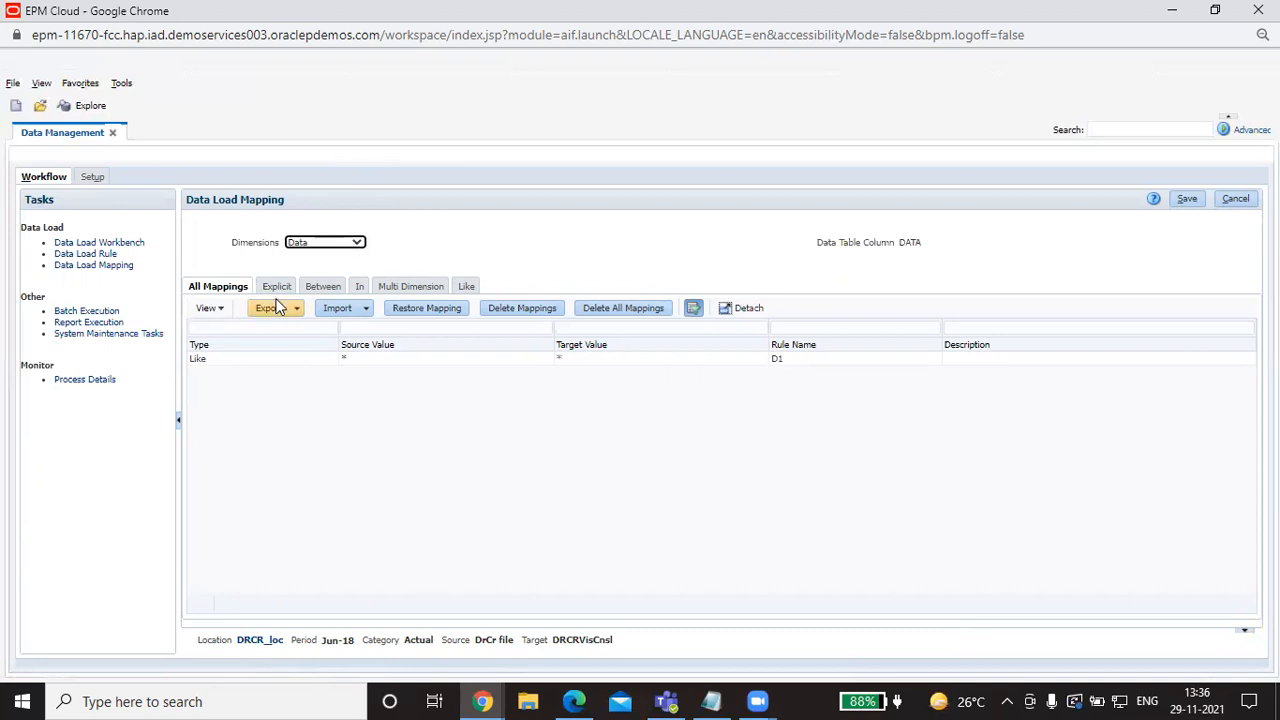
{"action": "left_click", "coordinate": [469, 287]}
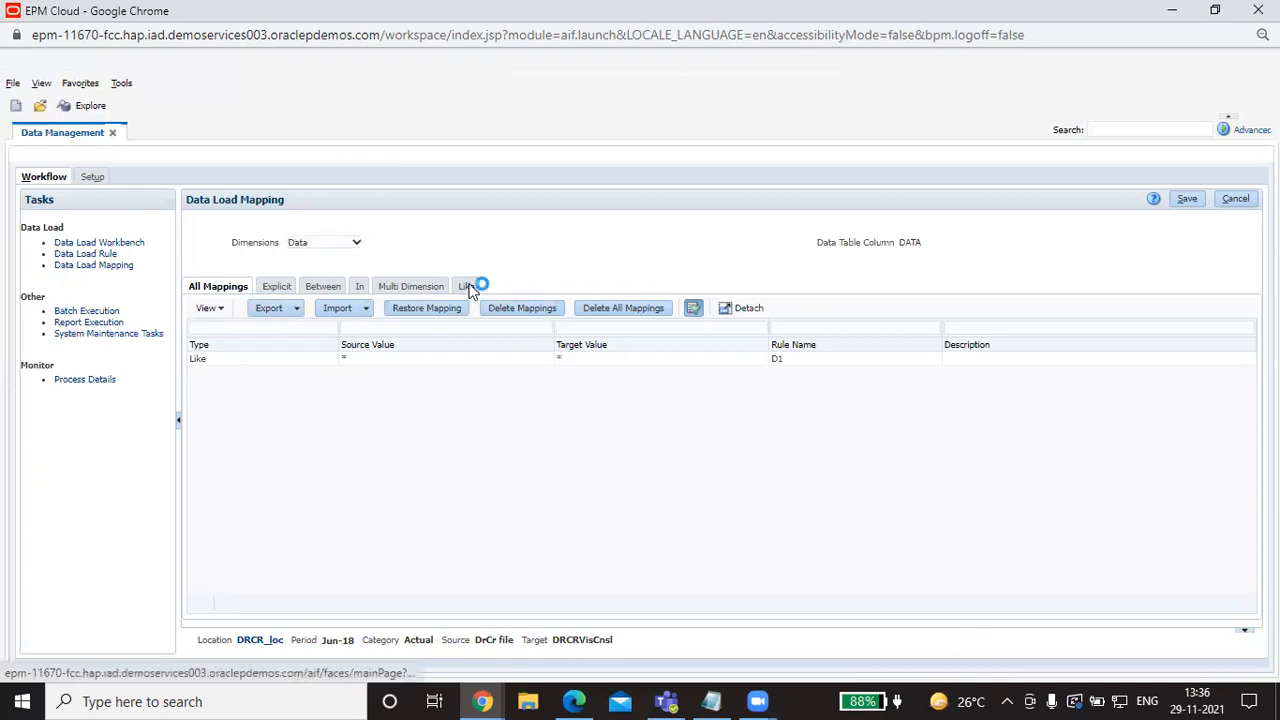
{"action": "left_click", "coordinate": [357, 244]}
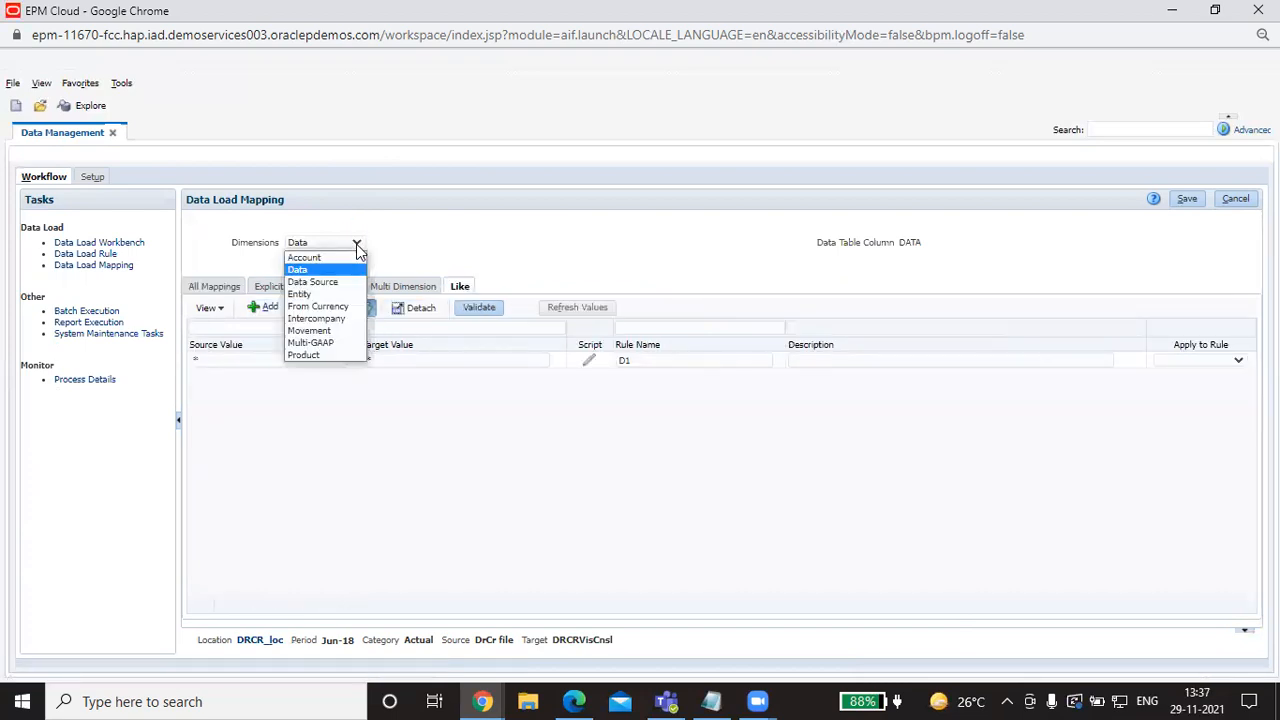
{"action": "left_click", "coordinate": [330, 257]}
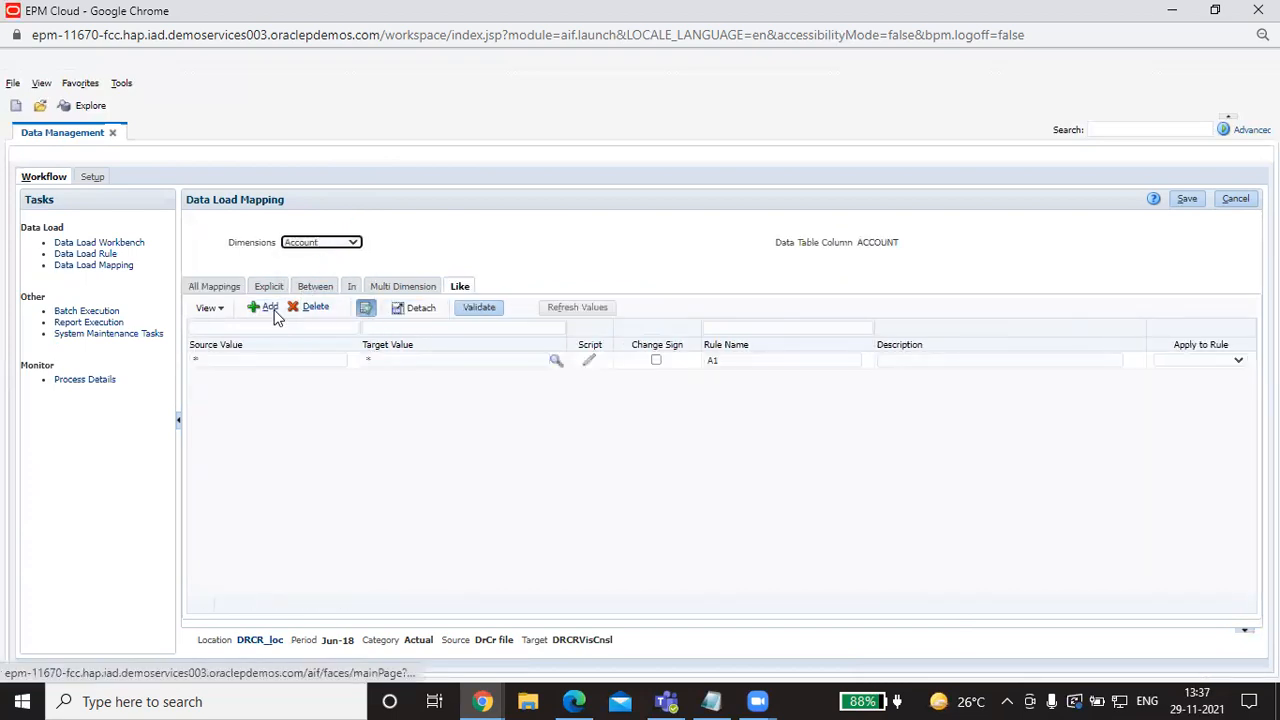
{"action": "left_click", "coordinate": [229, 358]}
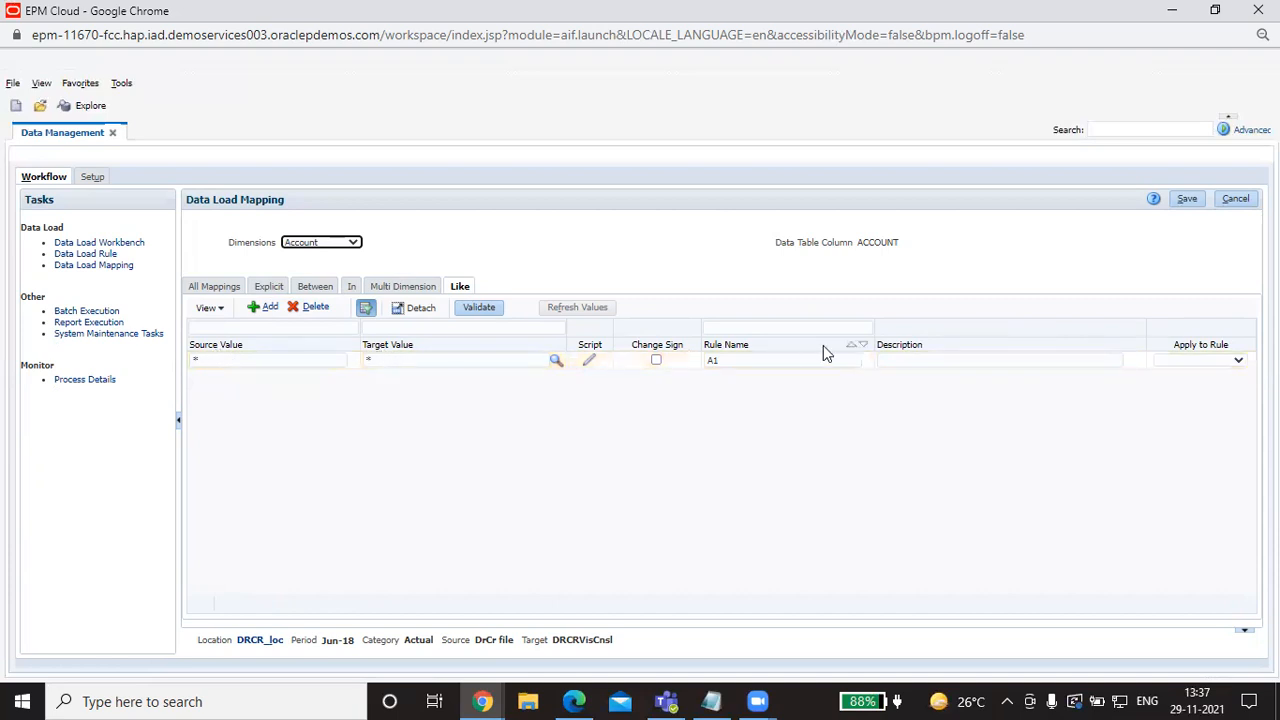
Step: Review the Data, Data Source, Entity, From Currency and Intercompany dimension mappings
{"action": "left_click", "coordinate": [350, 243]}
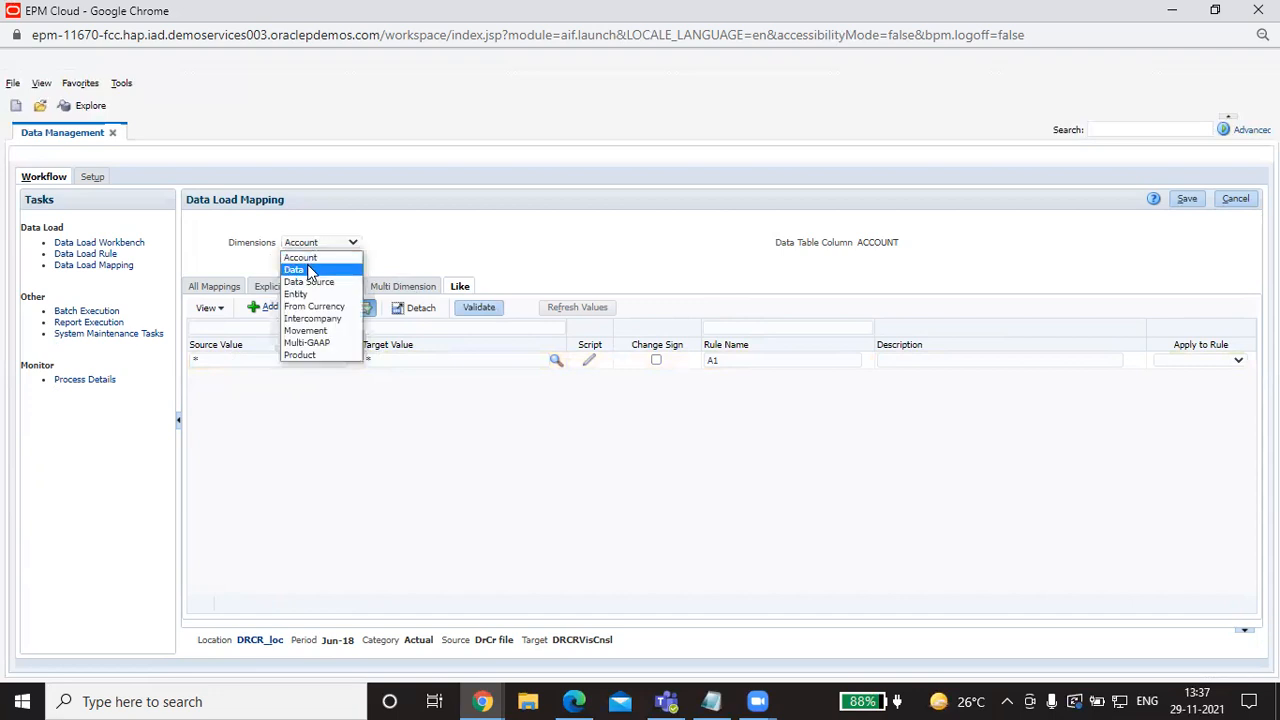
{"action": "left_click", "coordinate": [310, 270]}
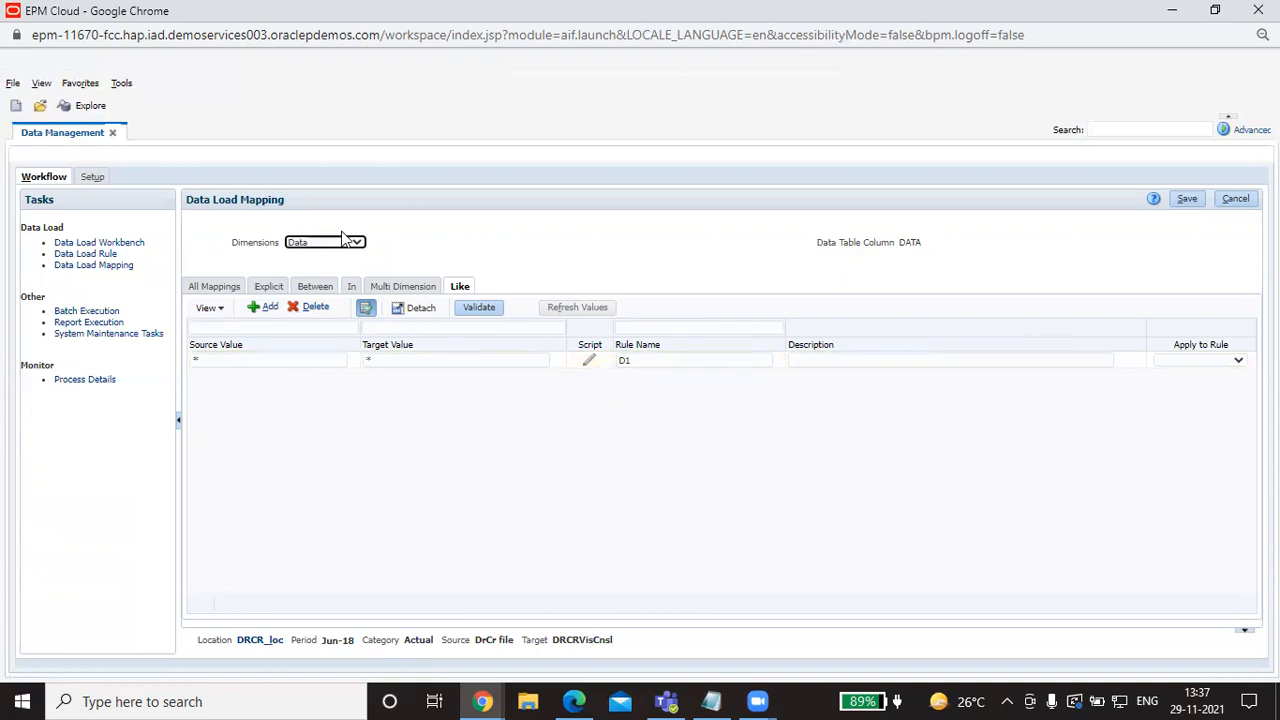
{"action": "left_click", "coordinate": [343, 248]}
{"action": "left_click", "coordinate": [326, 281]}
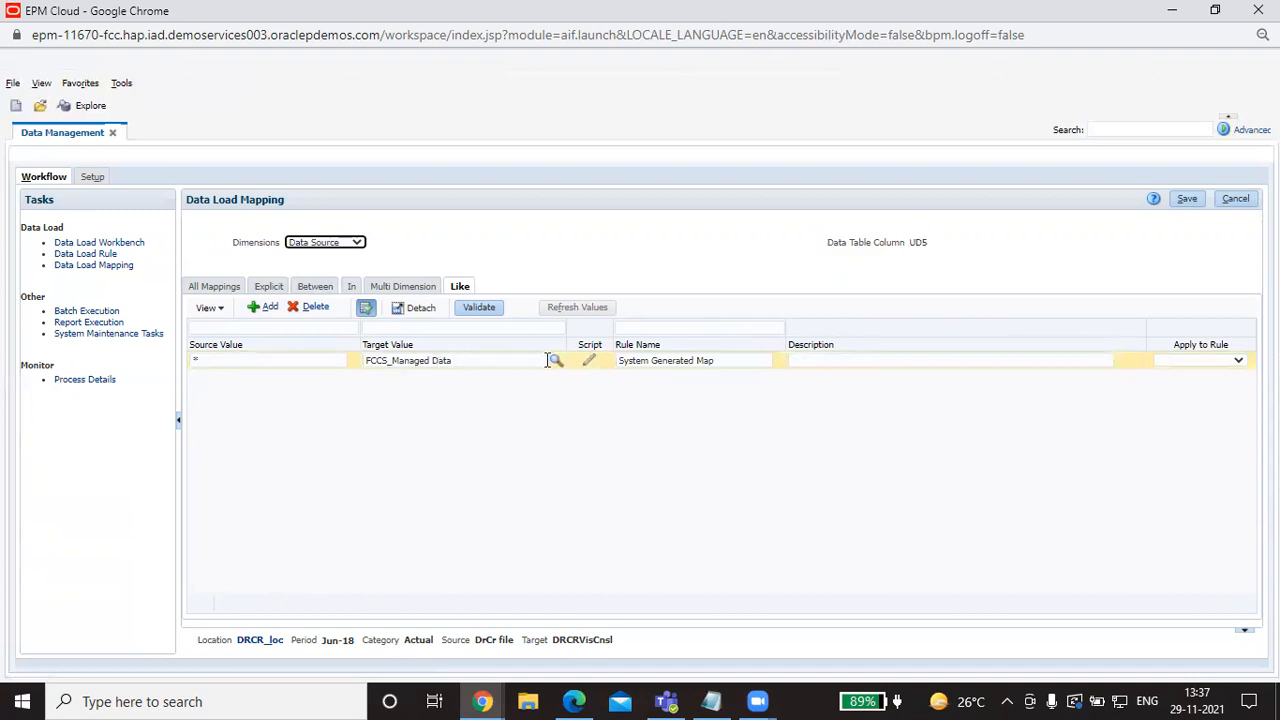
{"action": "left_click", "coordinate": [354, 243]}
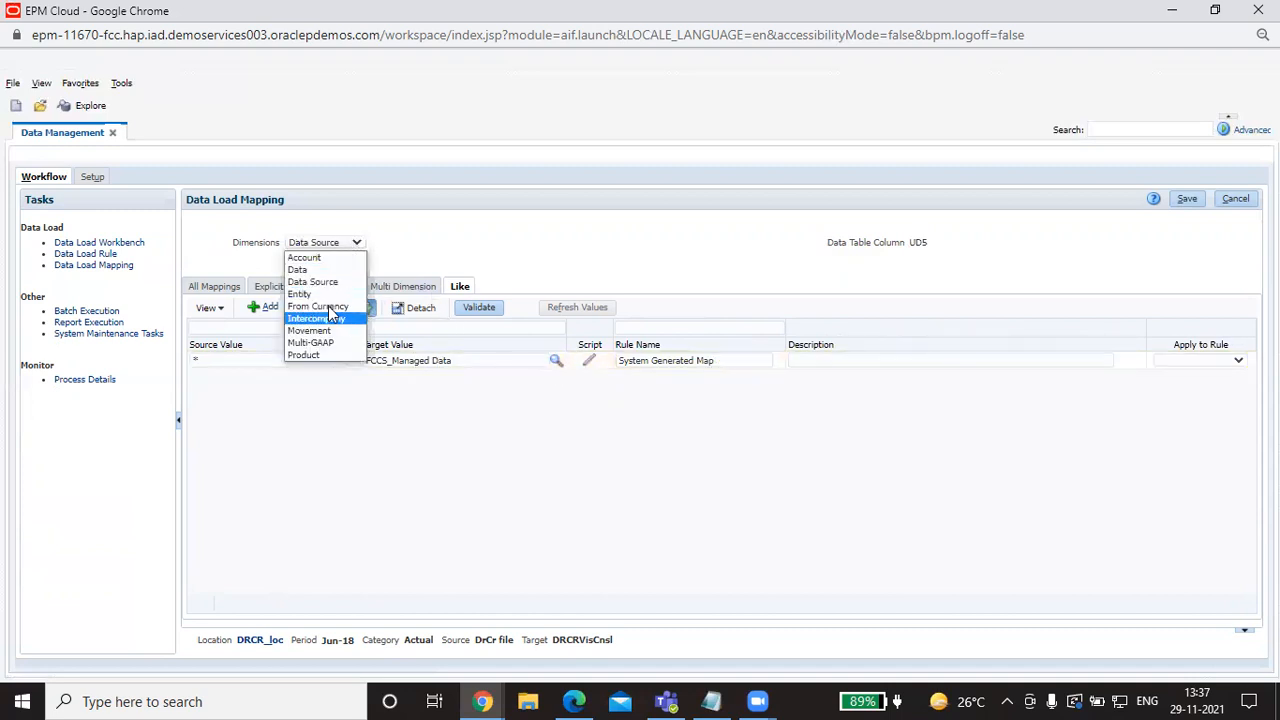
{"action": "left_click", "coordinate": [334, 293]}
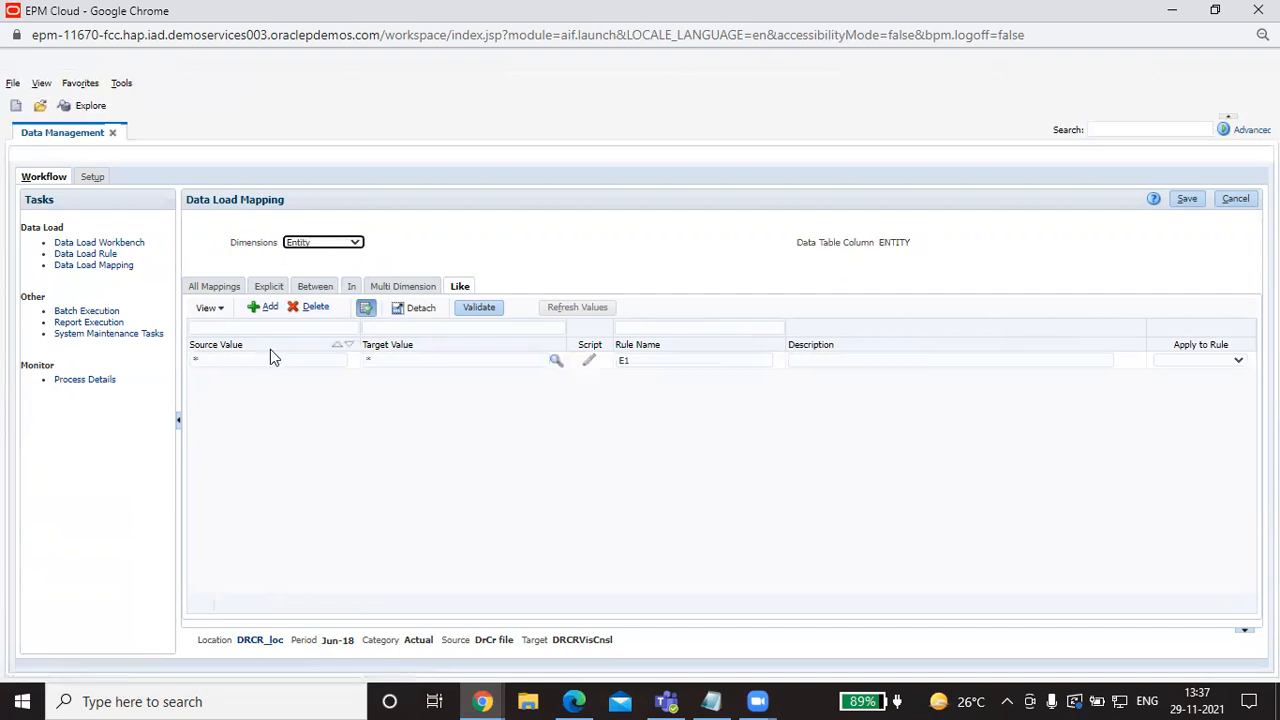
{"action": "left_click", "coordinate": [323, 248]}
{"action": "left_click", "coordinate": [308, 313]}
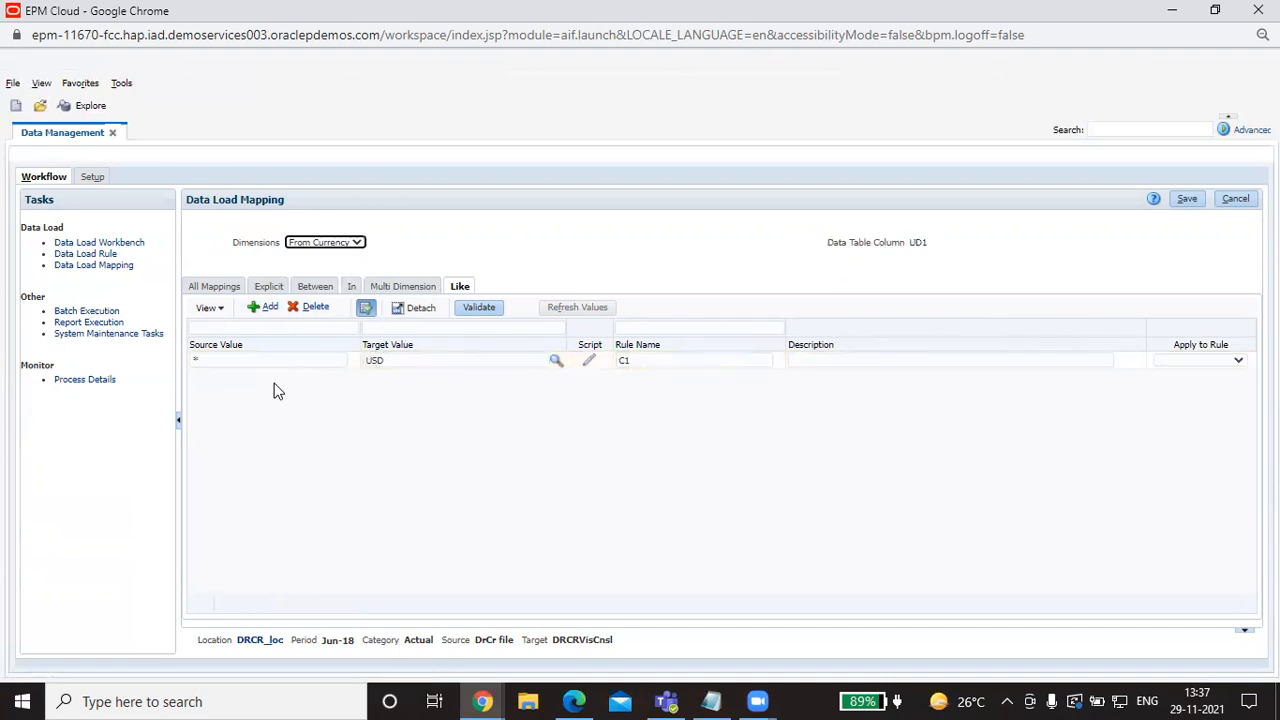
{"action": "left_click", "coordinate": [357, 244]}
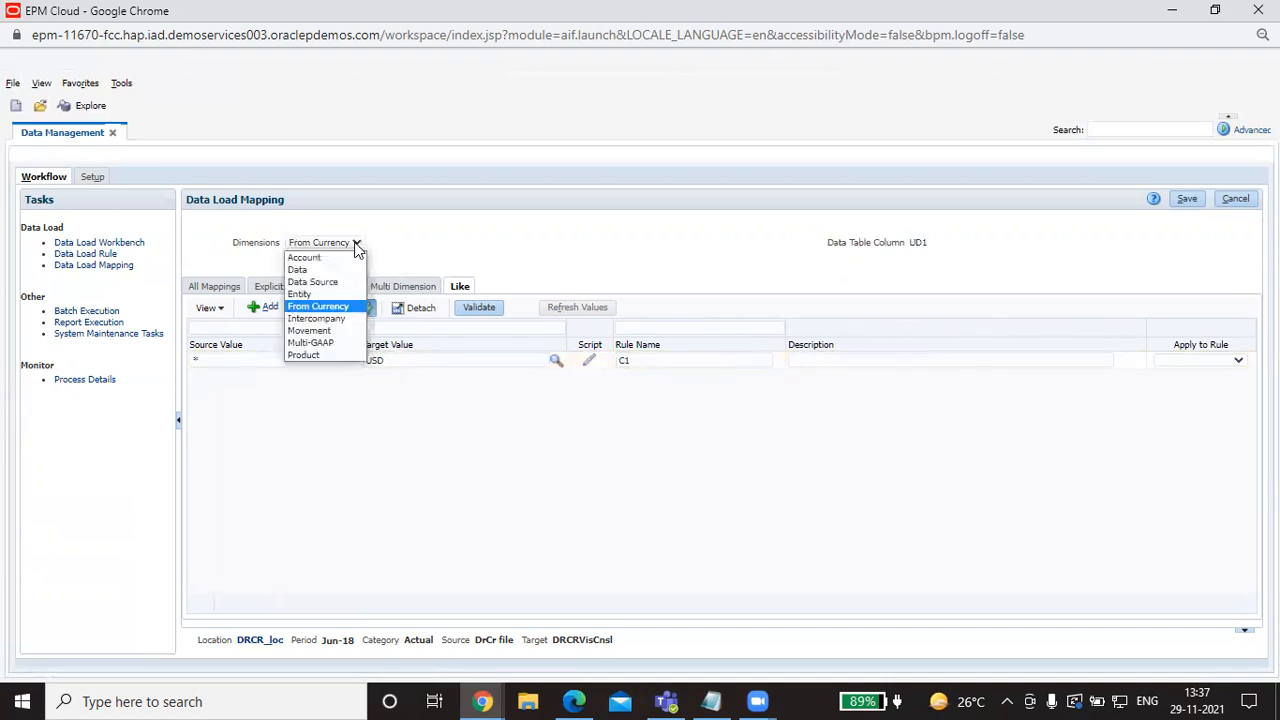
{"action": "left_click", "coordinate": [316, 318]}
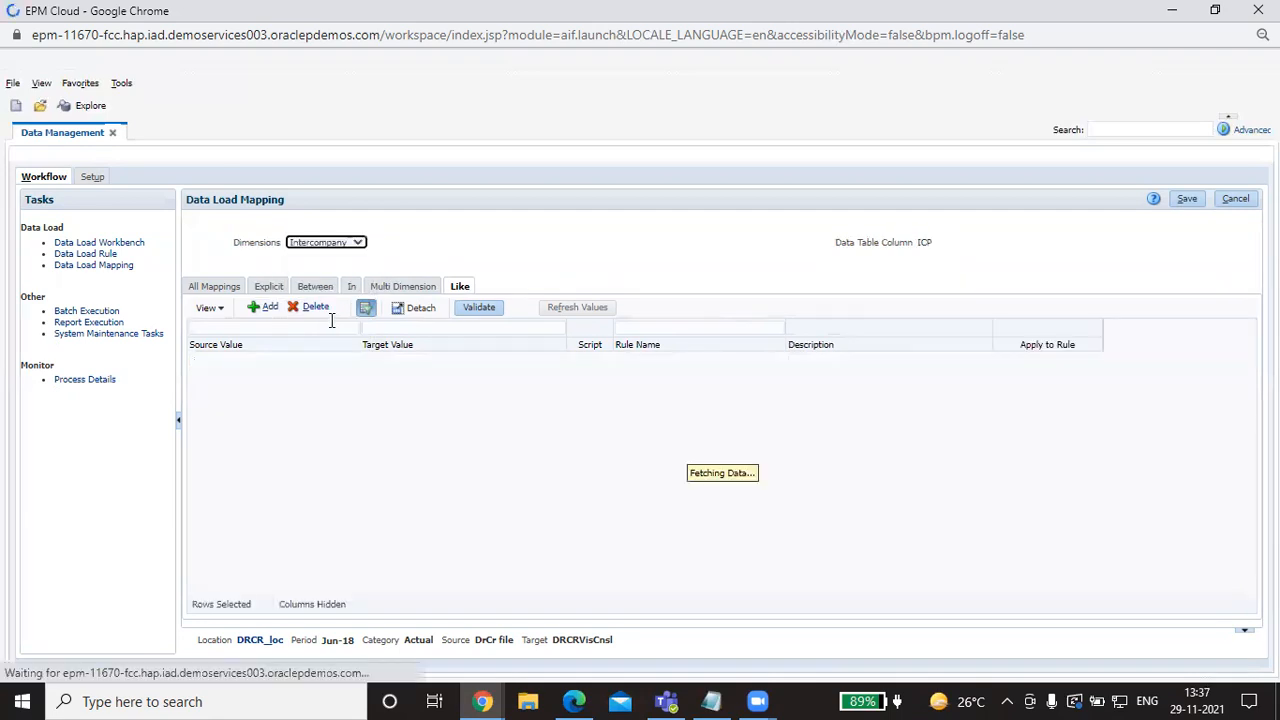
Step: Check the Movement and Multi-GAAP mappings, then display the Product dimension
{"action": "left_click", "coordinate": [345, 242]}
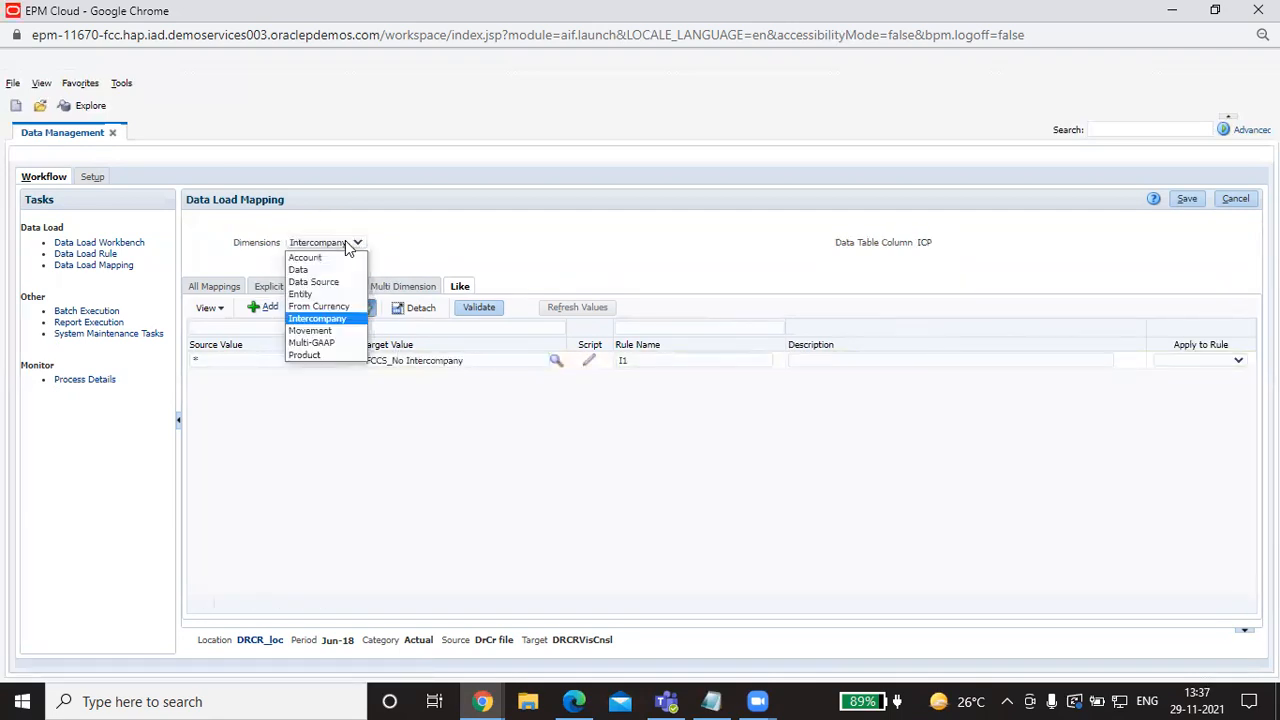
{"action": "left_click", "coordinate": [337, 336]}
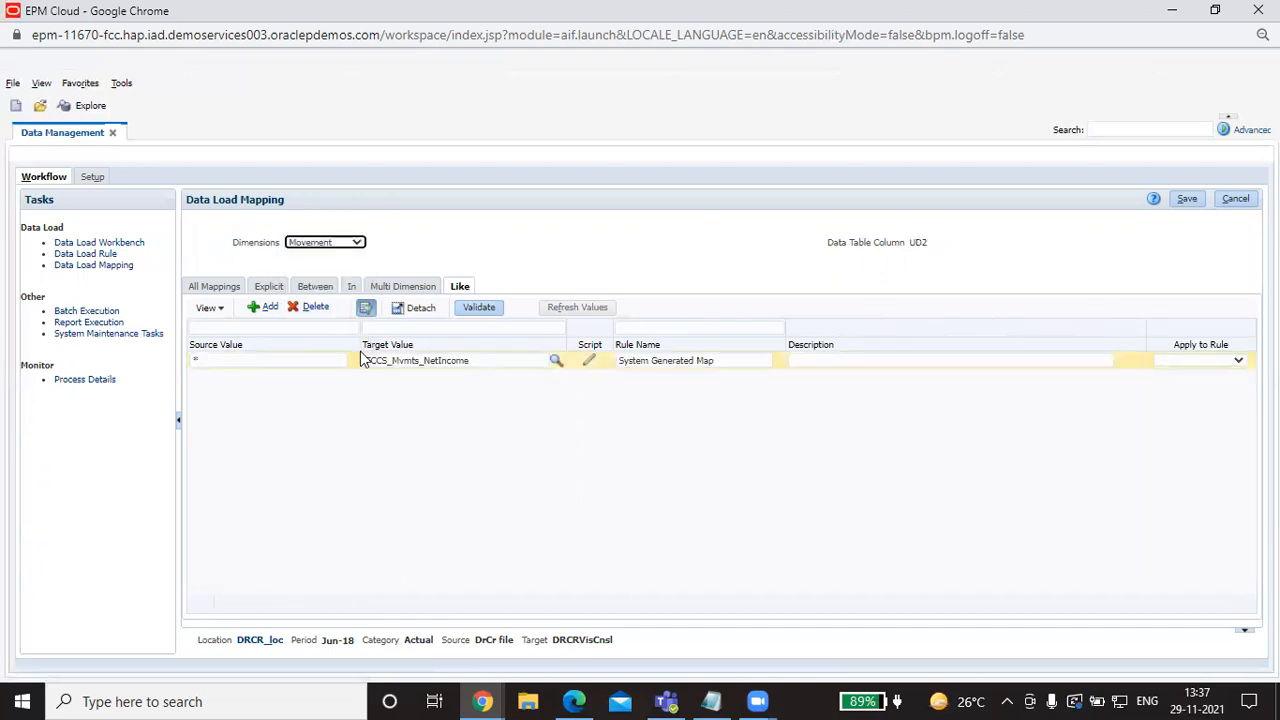
{"action": "left_click", "coordinate": [360, 243]}
{"action": "left_click", "coordinate": [347, 339]}
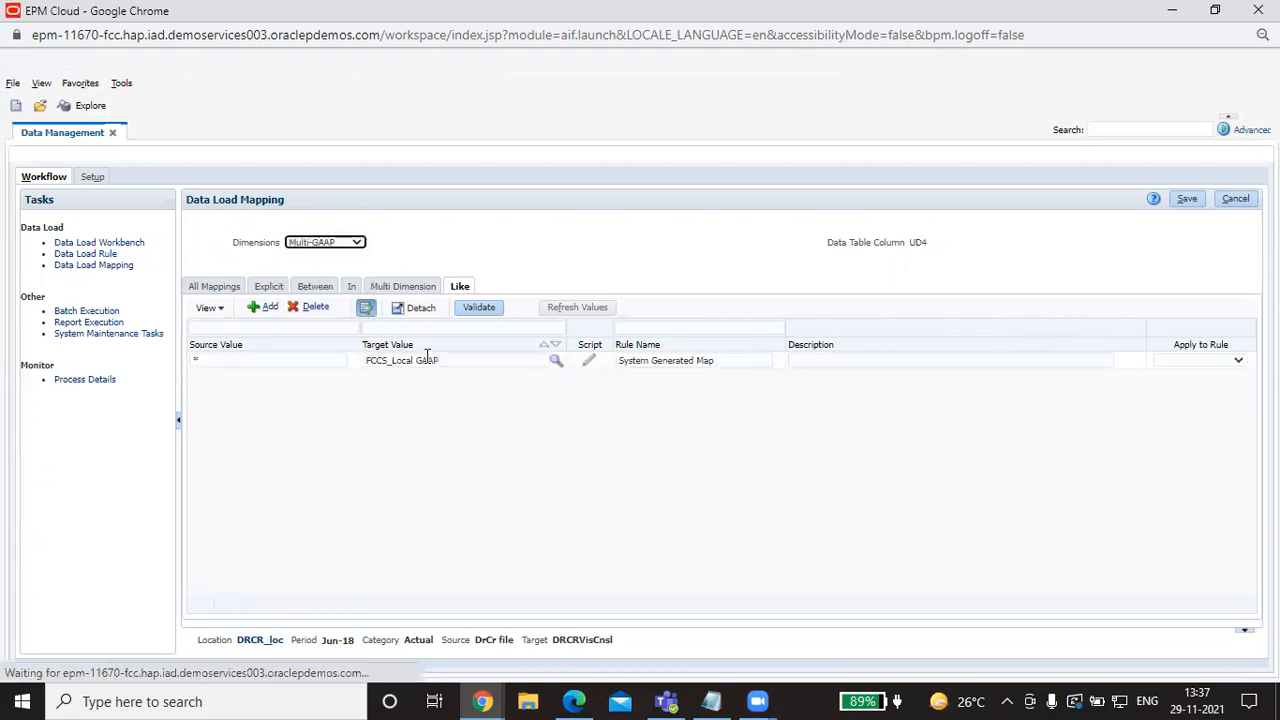
{"action": "left_click", "coordinate": [357, 243]}
{"action": "left_click", "coordinate": [340, 353]}
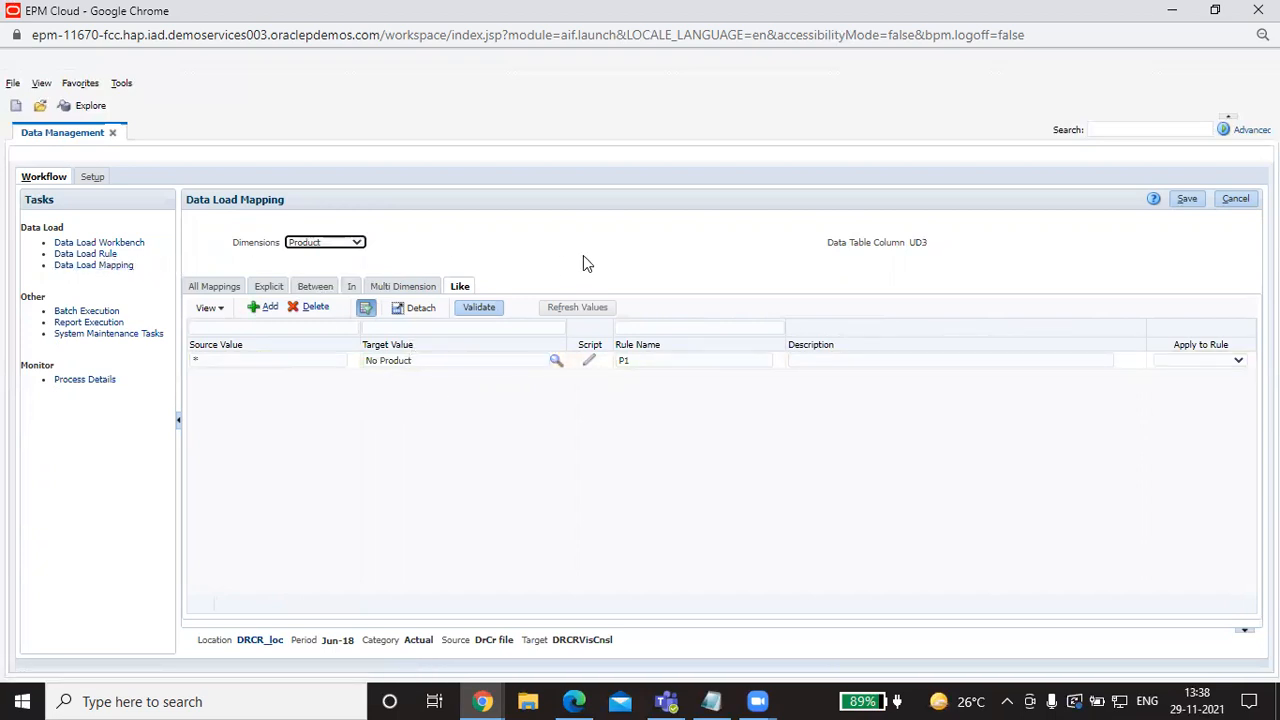
Step: Choose DRCR notepad.txt as the DRCr_DLR rule's source file and bring up Execute Rule
{"action": "left_click", "coordinate": [84, 256]}
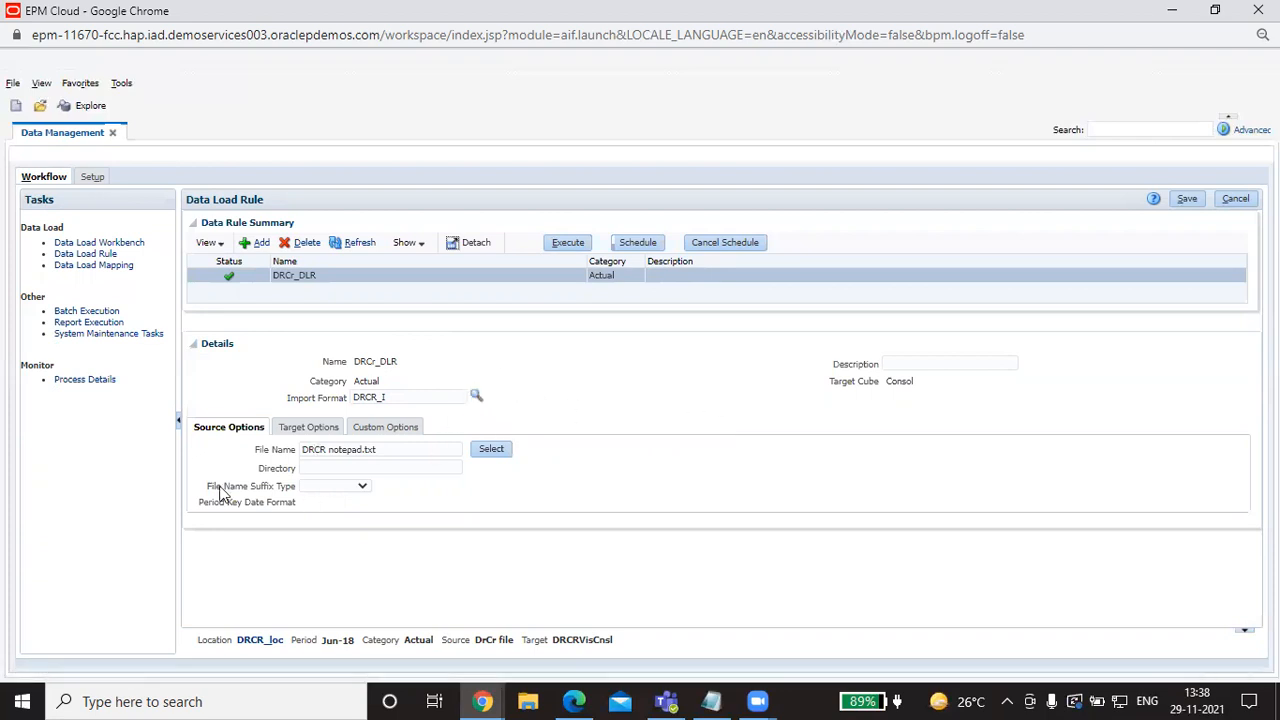
{"action": "left_click", "coordinate": [504, 449]}
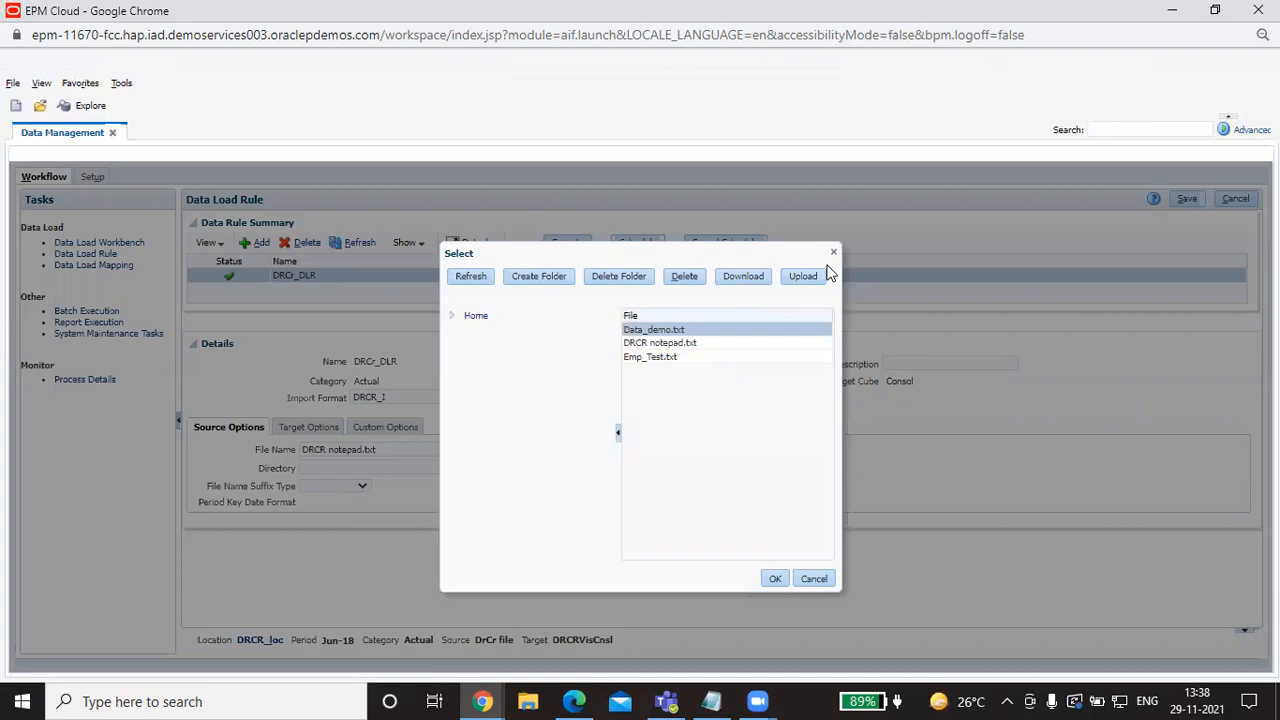
{"action": "left_click", "coordinate": [658, 342]}
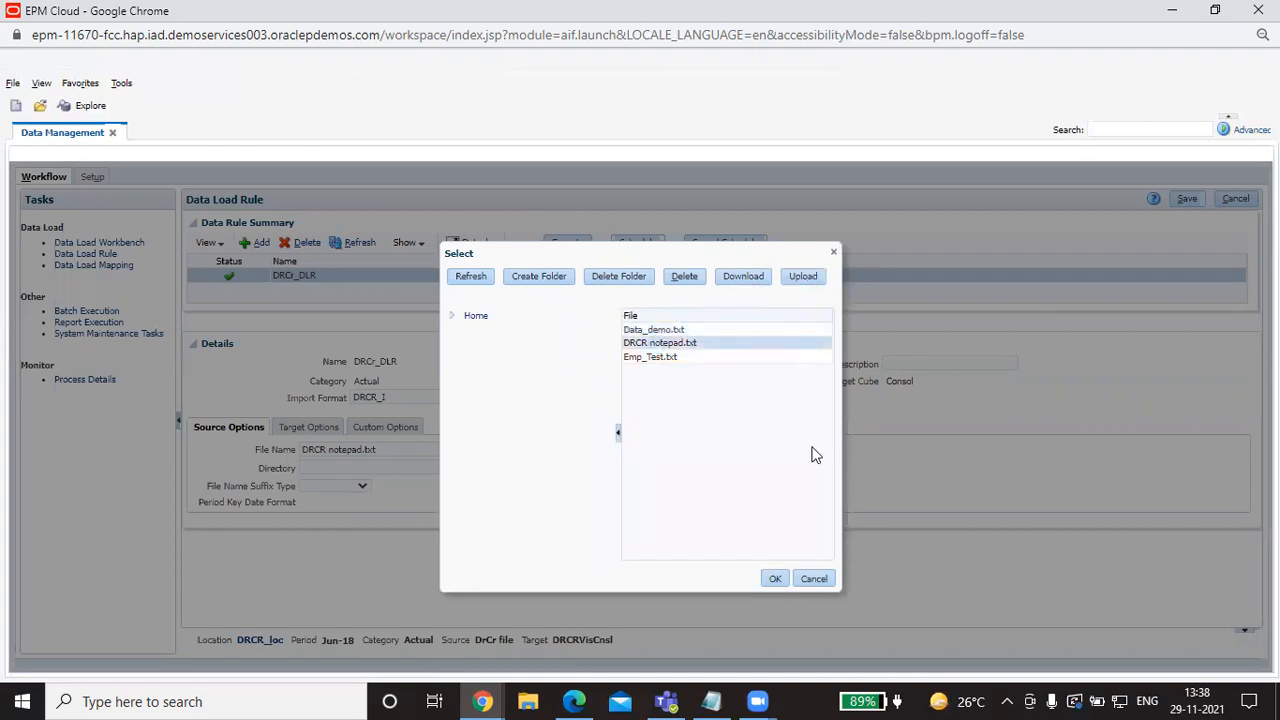
{"action": "left_click", "coordinate": [776, 579]}
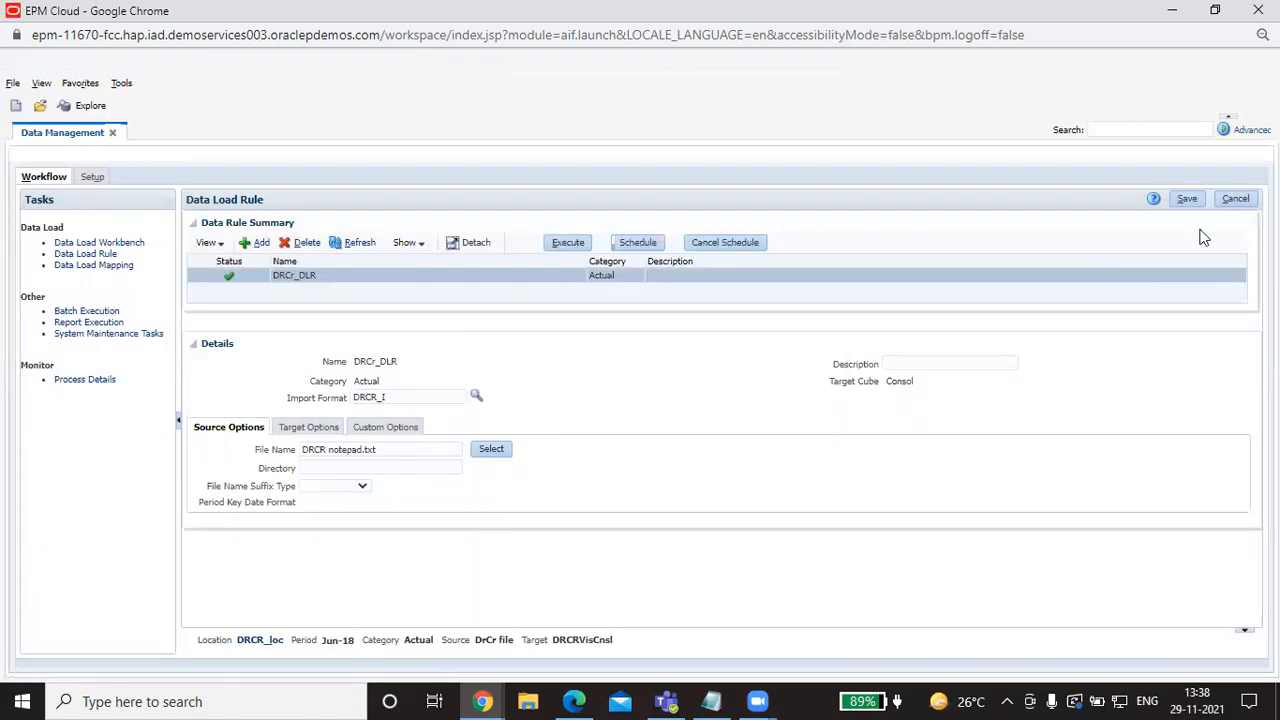
{"action": "left_click", "coordinate": [573, 244]}
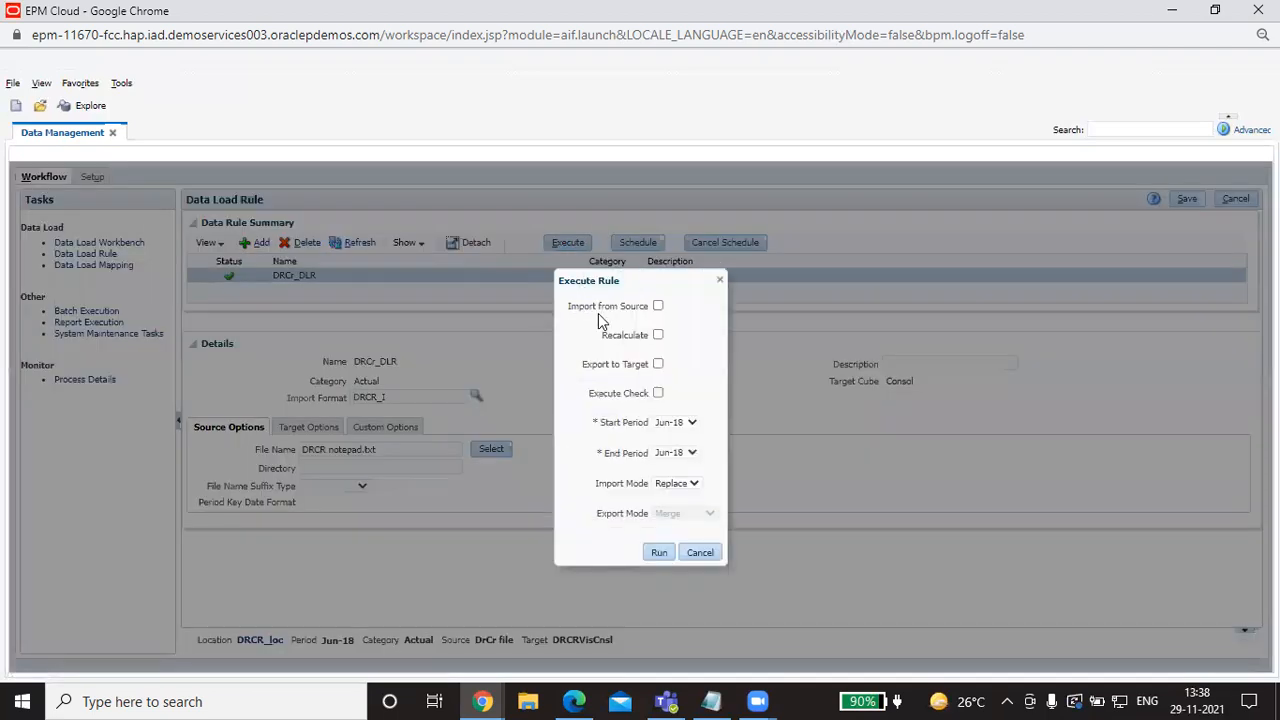
Step: Run DRCr_DLR with Import from Source for Jun-18 and refresh until it succeeds
{"action": "left_click", "coordinate": [658, 306]}
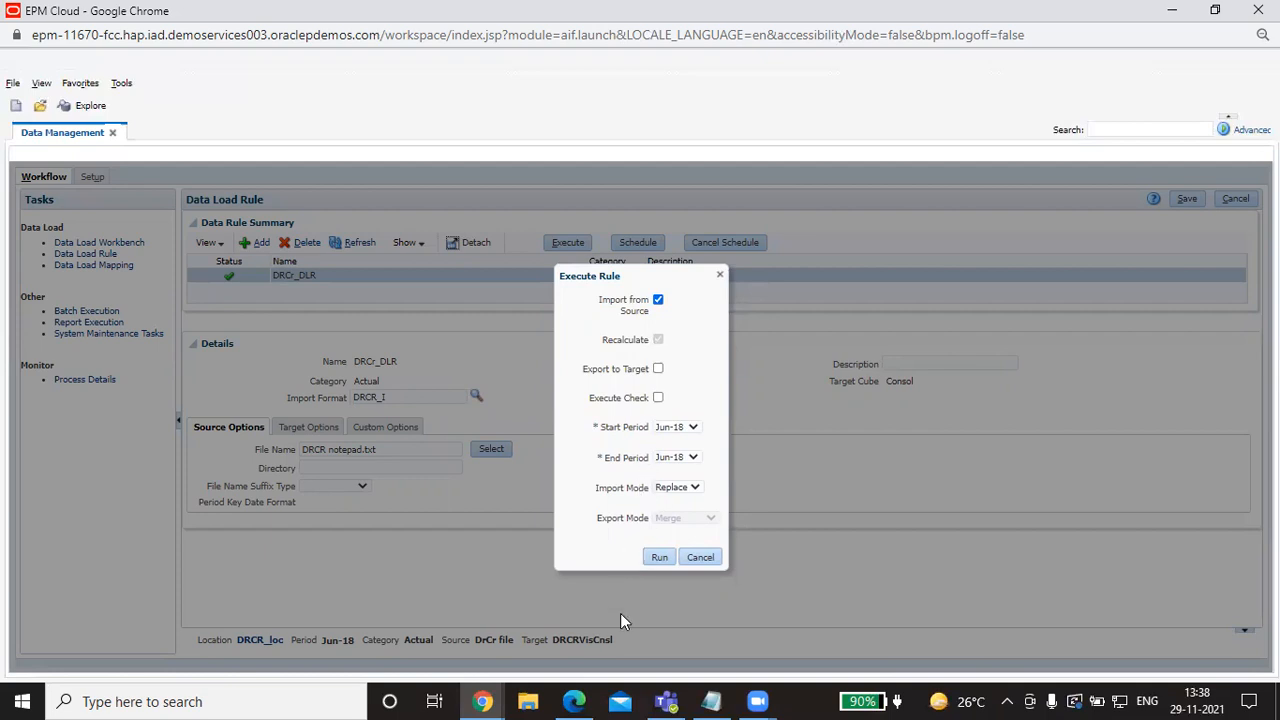
{"action": "left_click", "coordinate": [657, 558]}
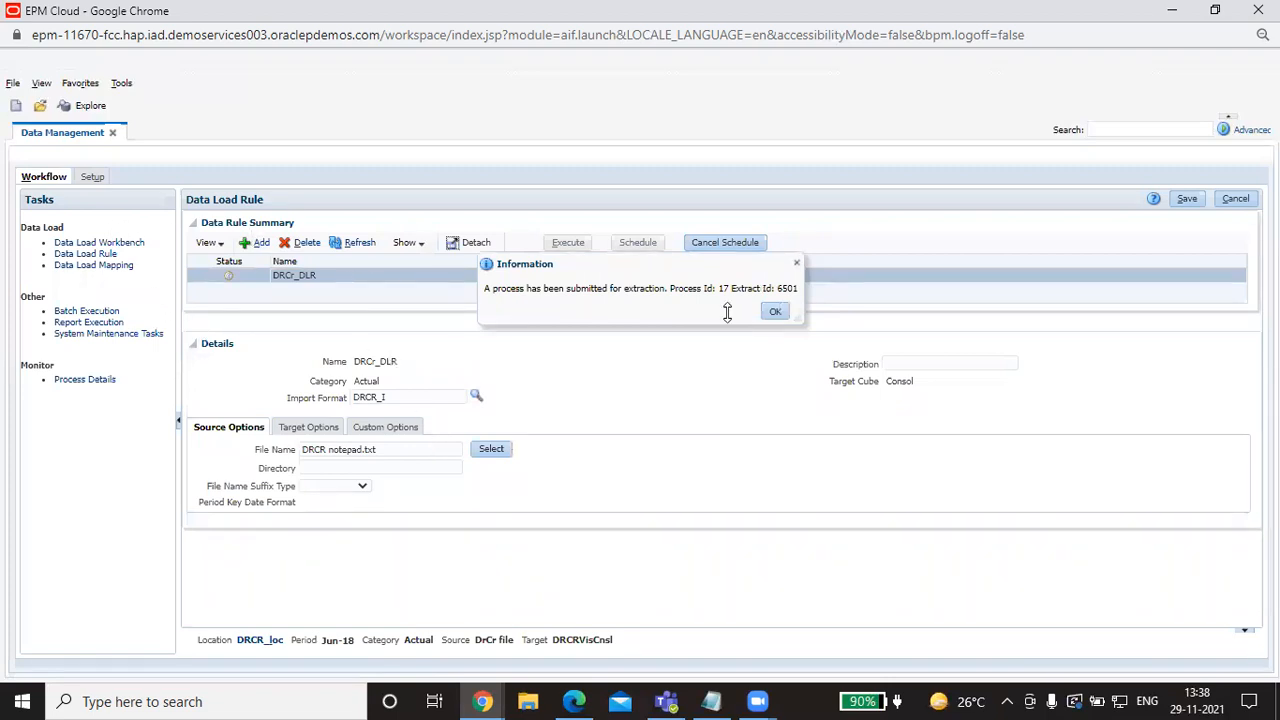
{"action": "left_click", "coordinate": [775, 311]}
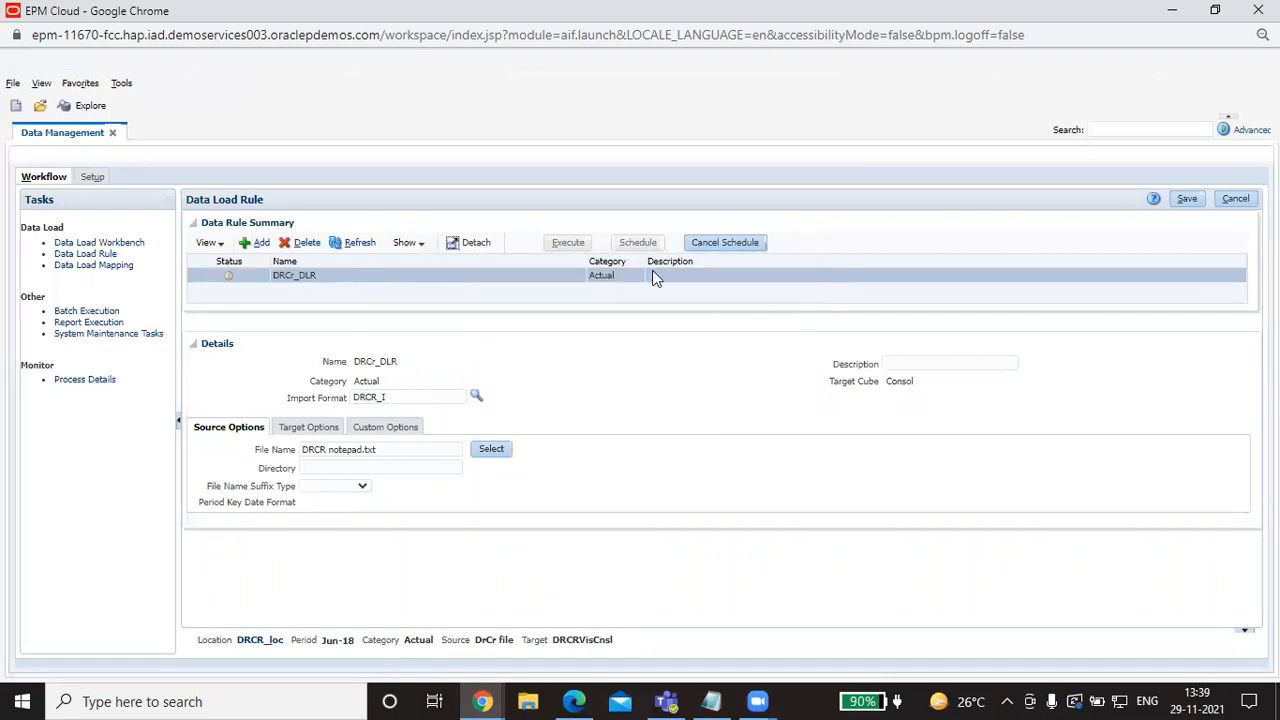
{"action": "left_click", "coordinate": [362, 244]}
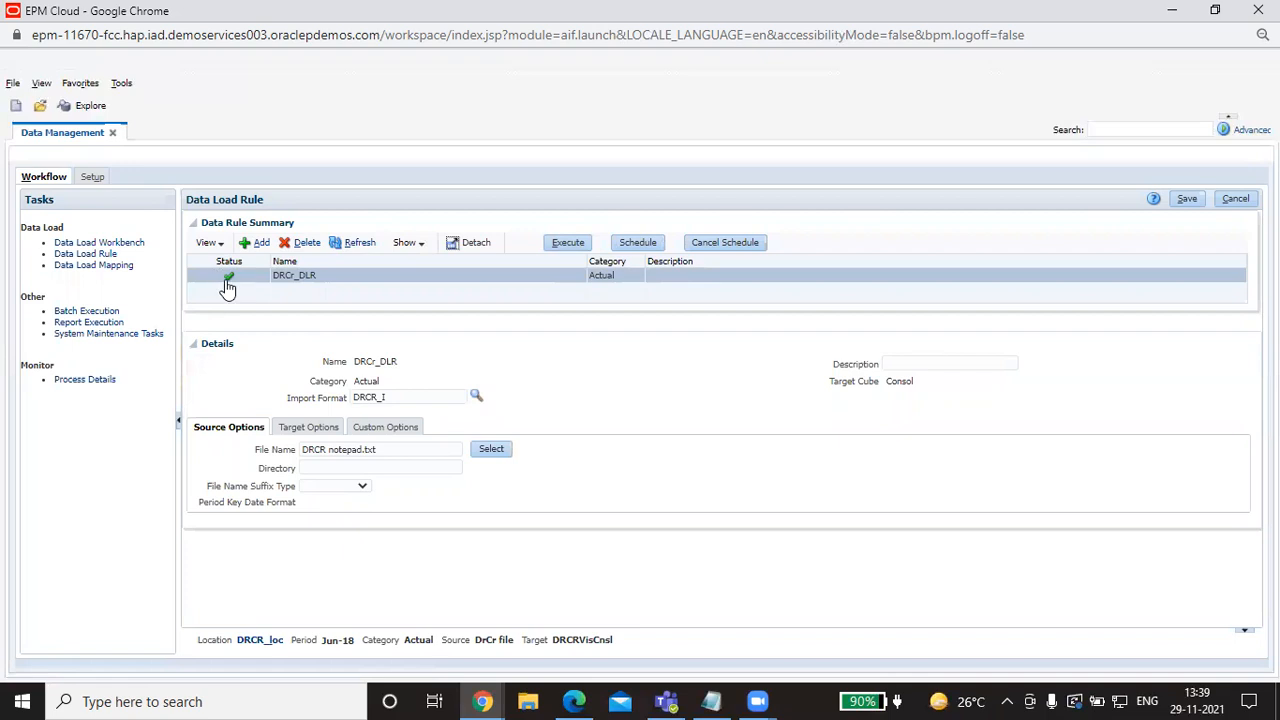
Step: Export the DRCR_loc workbench data with Export Mode Replace and Online execution
{"action": "left_click", "coordinate": [136, 247]}
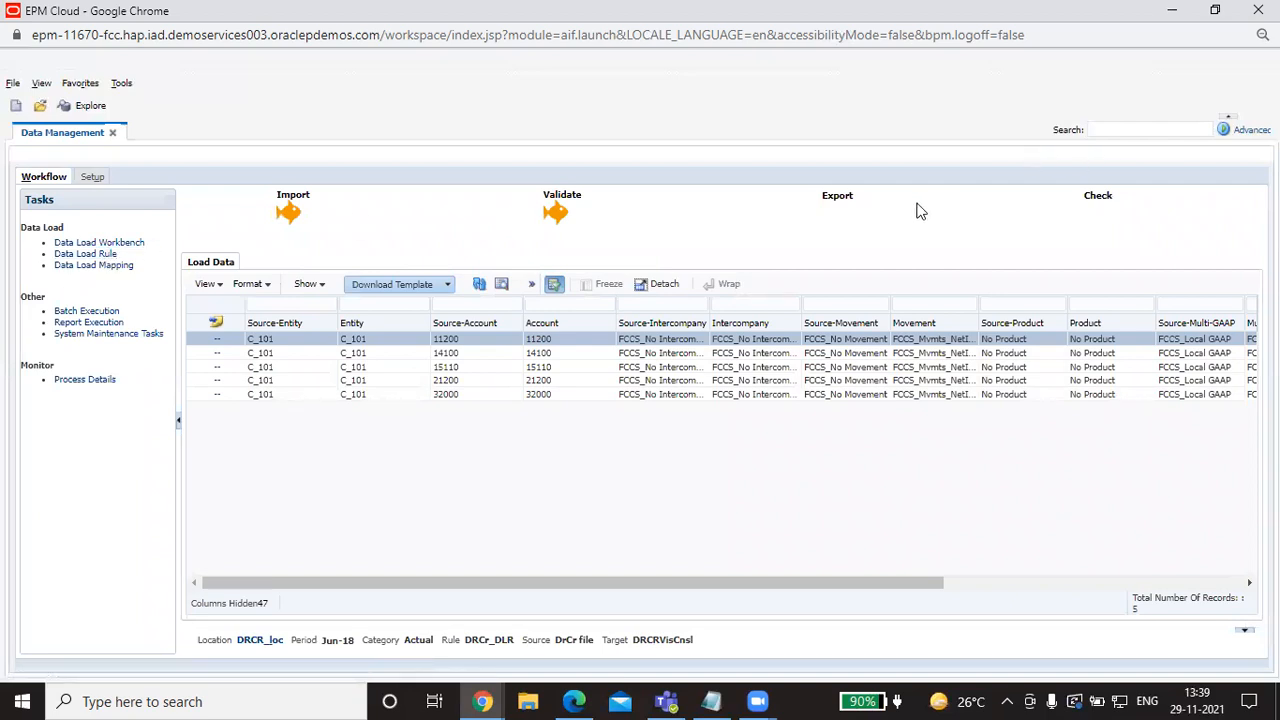
{"action": "left_click", "coordinate": [827, 199]}
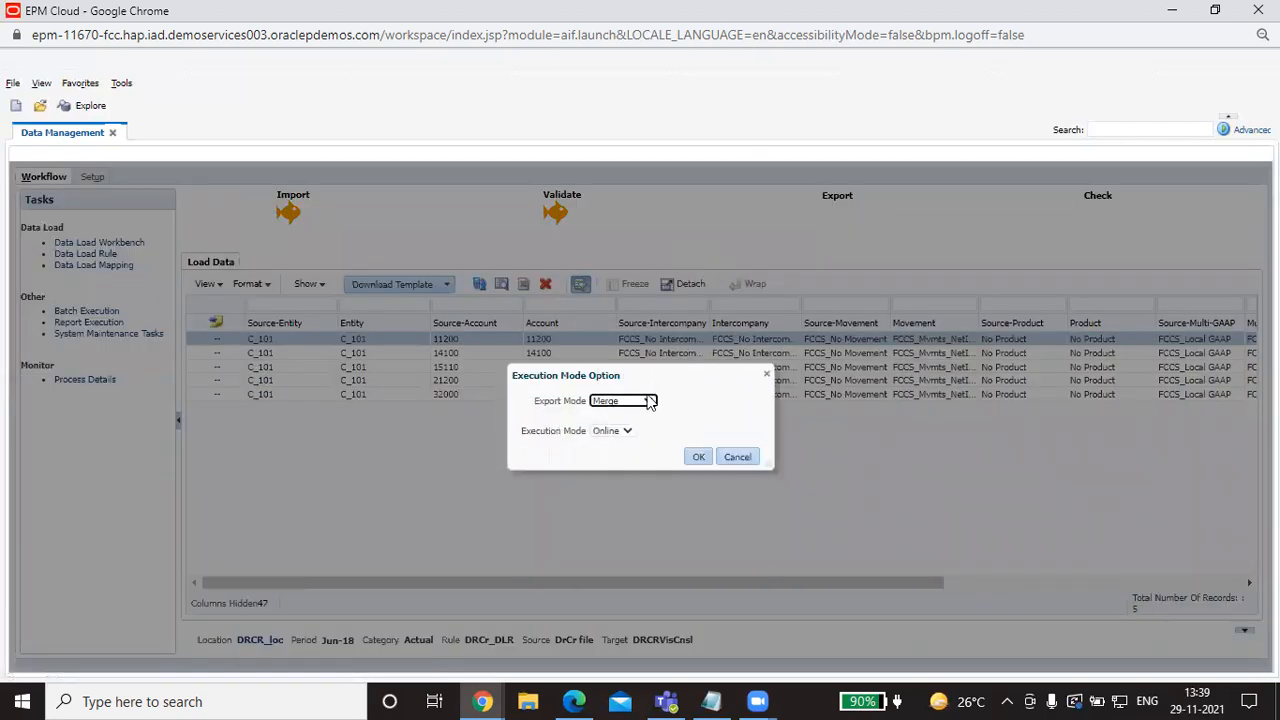
{"action": "left_click", "coordinate": [648, 401]}
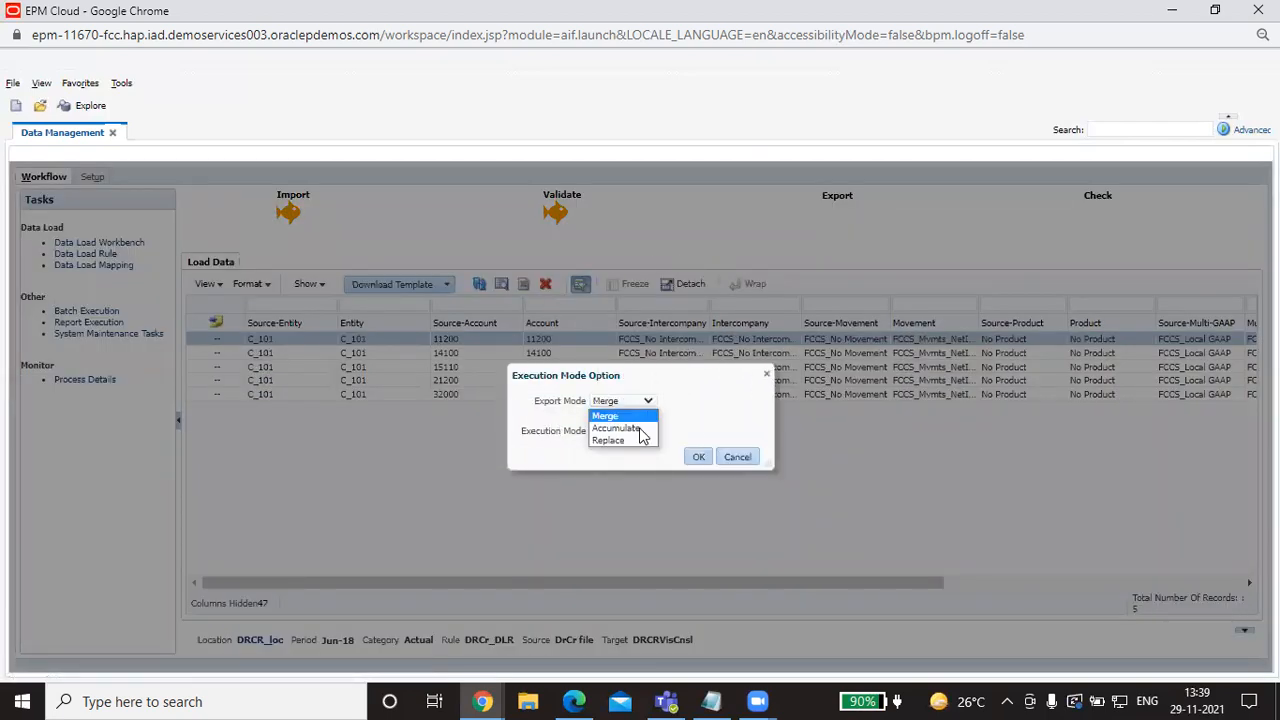
{"action": "left_click", "coordinate": [636, 441]}
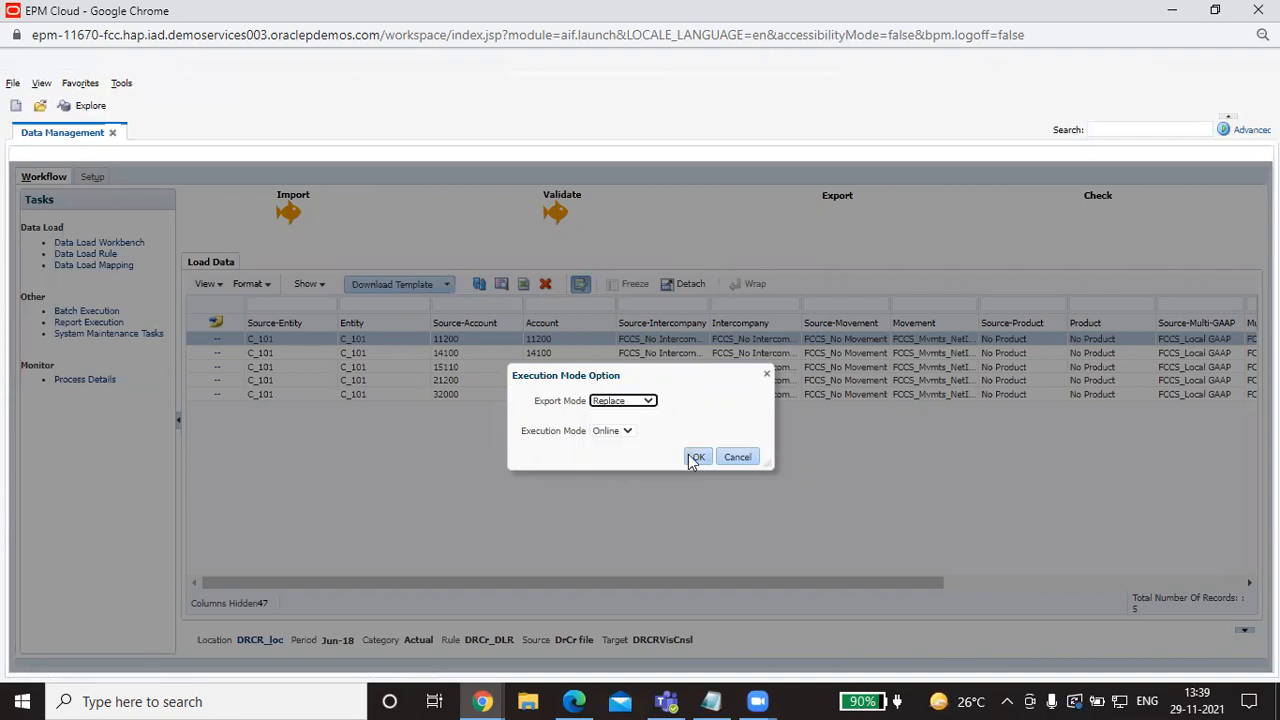
{"action": "left_click", "coordinate": [693, 457]}
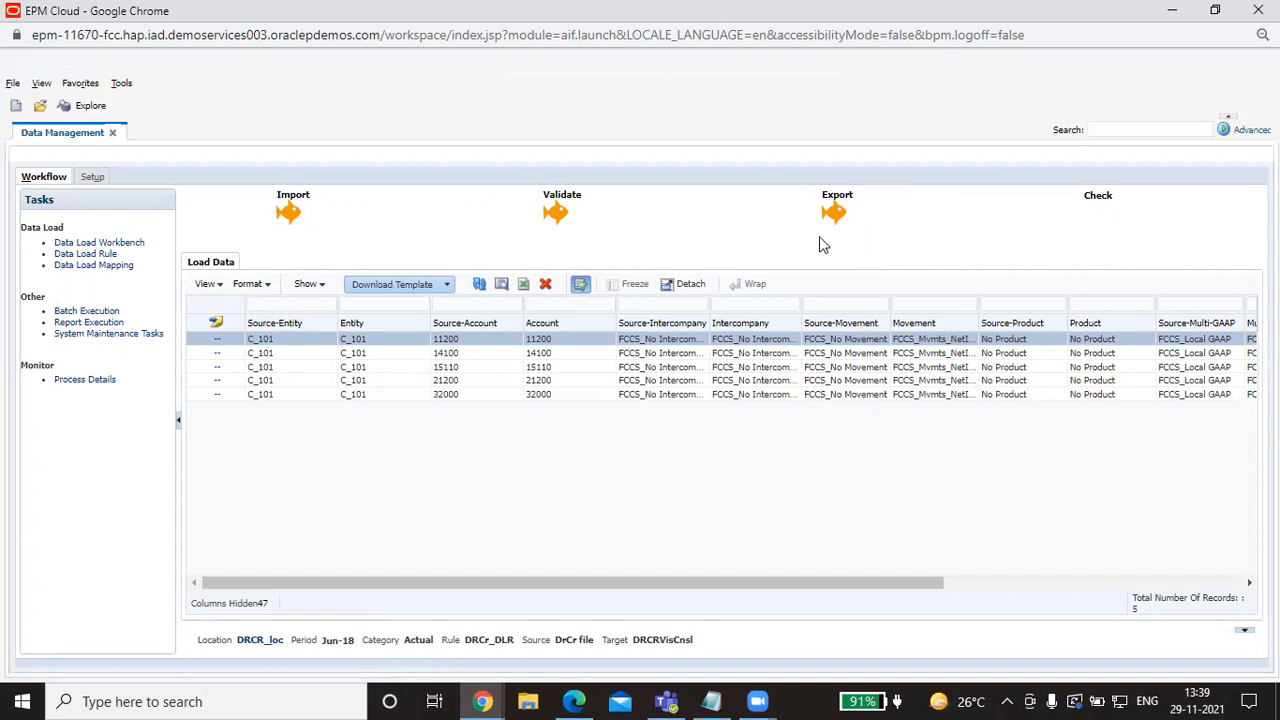
Step: Confirm the export in Process Details and view the workbench Amount column
{"action": "left_click", "coordinate": [94, 380]}
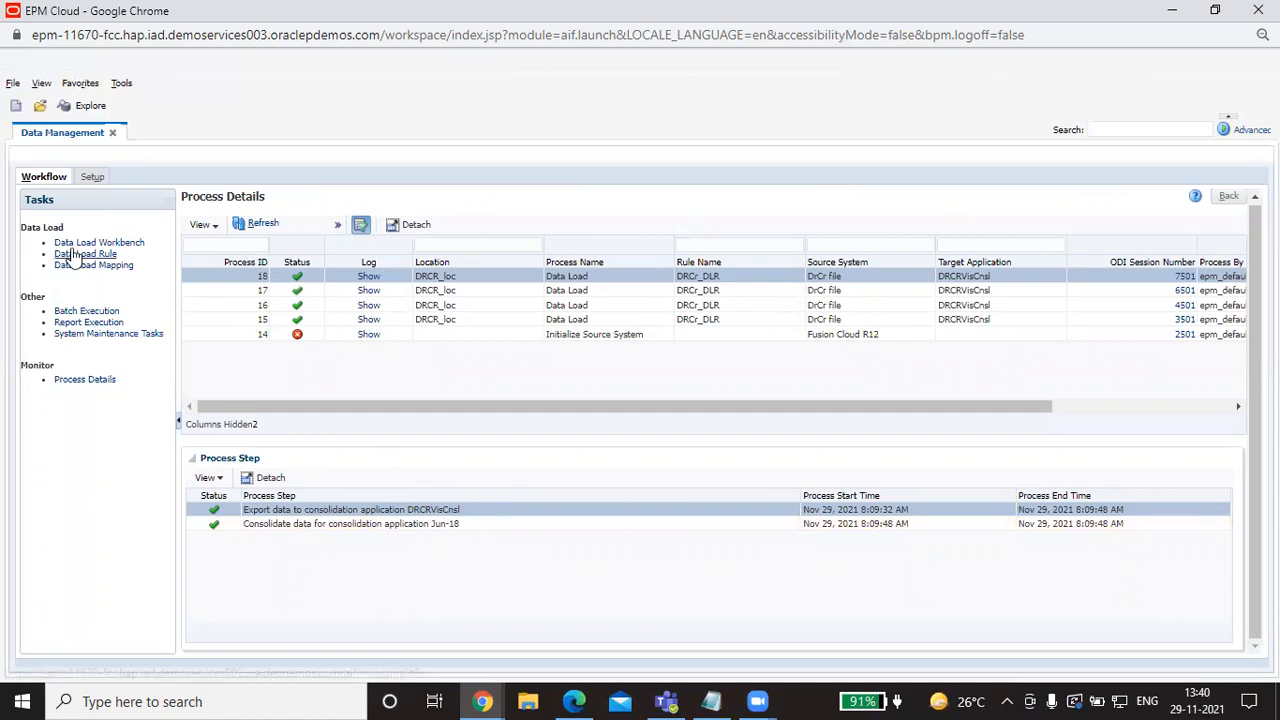
{"action": "left_click", "coordinate": [123, 243]}
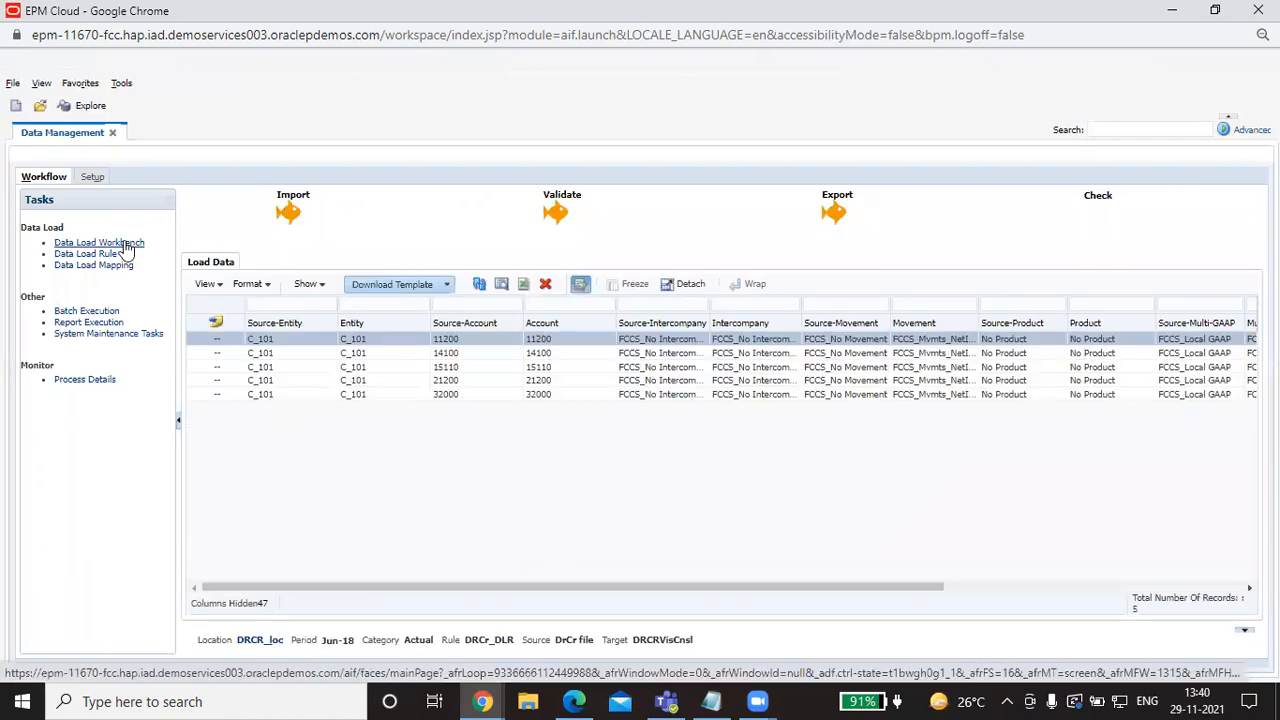
{"action": "left_click_drag", "start_coordinate": [769, 587], "coordinate": [1150, 585]}
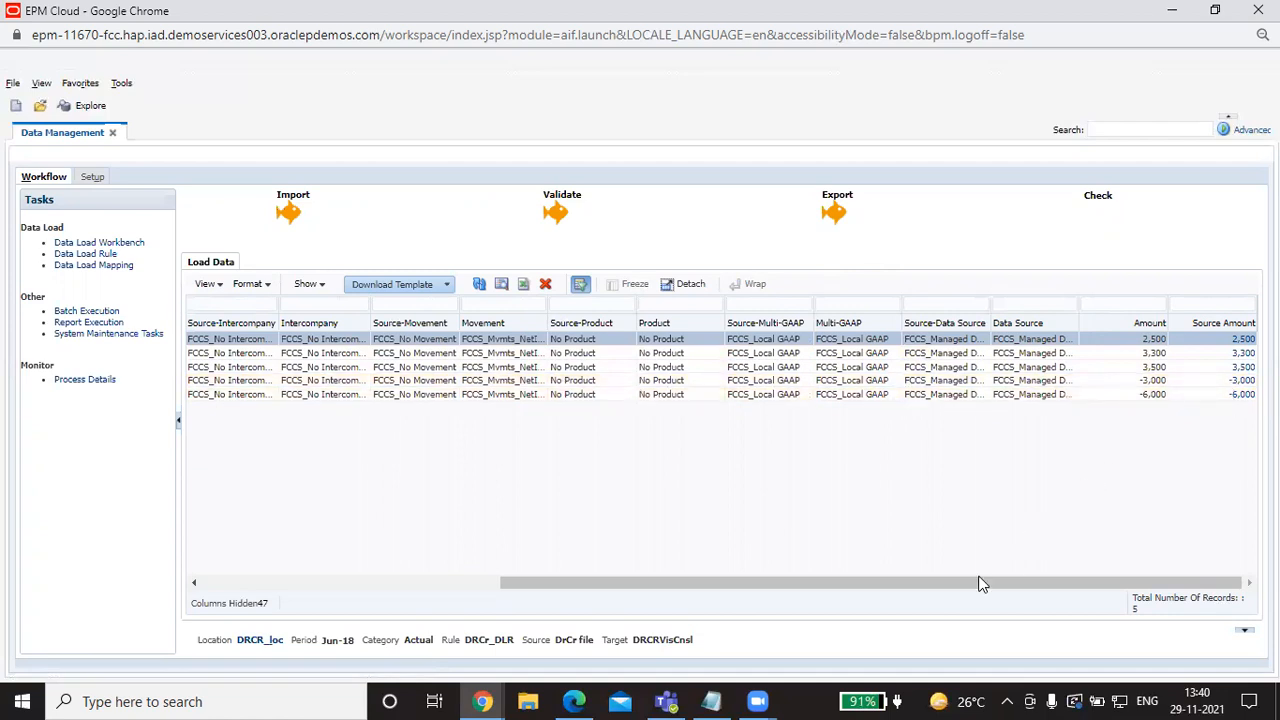
Step: Compare the amounts with the DR/CR text file, where credits now appear as -3,000 and -6,000
{"action": "left_click", "coordinate": [711, 701]}
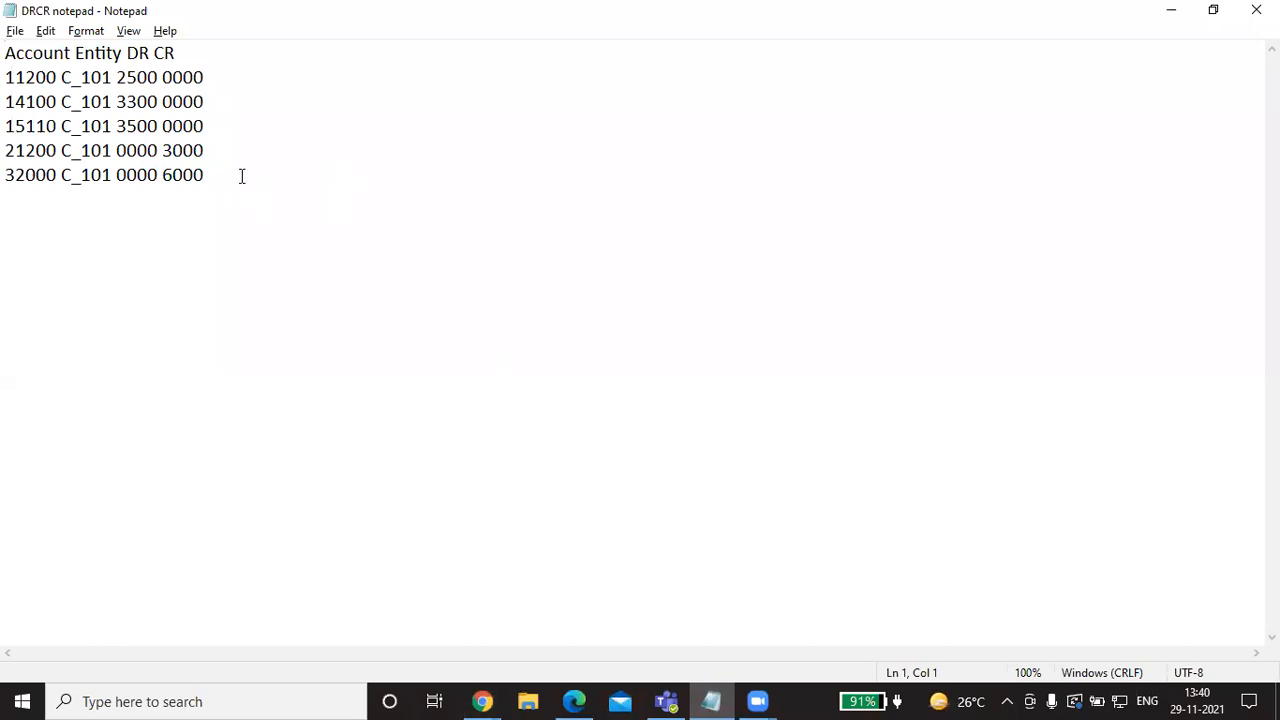
{"action": "left_click", "coordinate": [482, 701]}
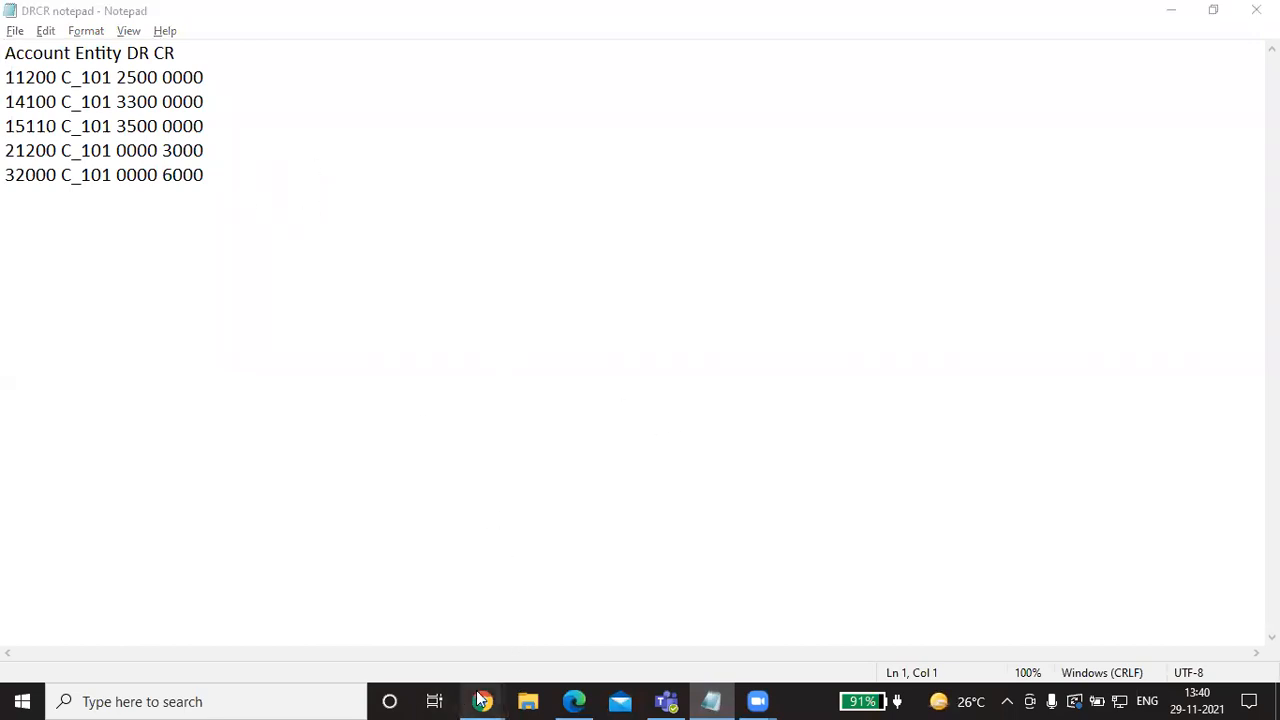
{"action": "left_click", "coordinate": [523, 634]}
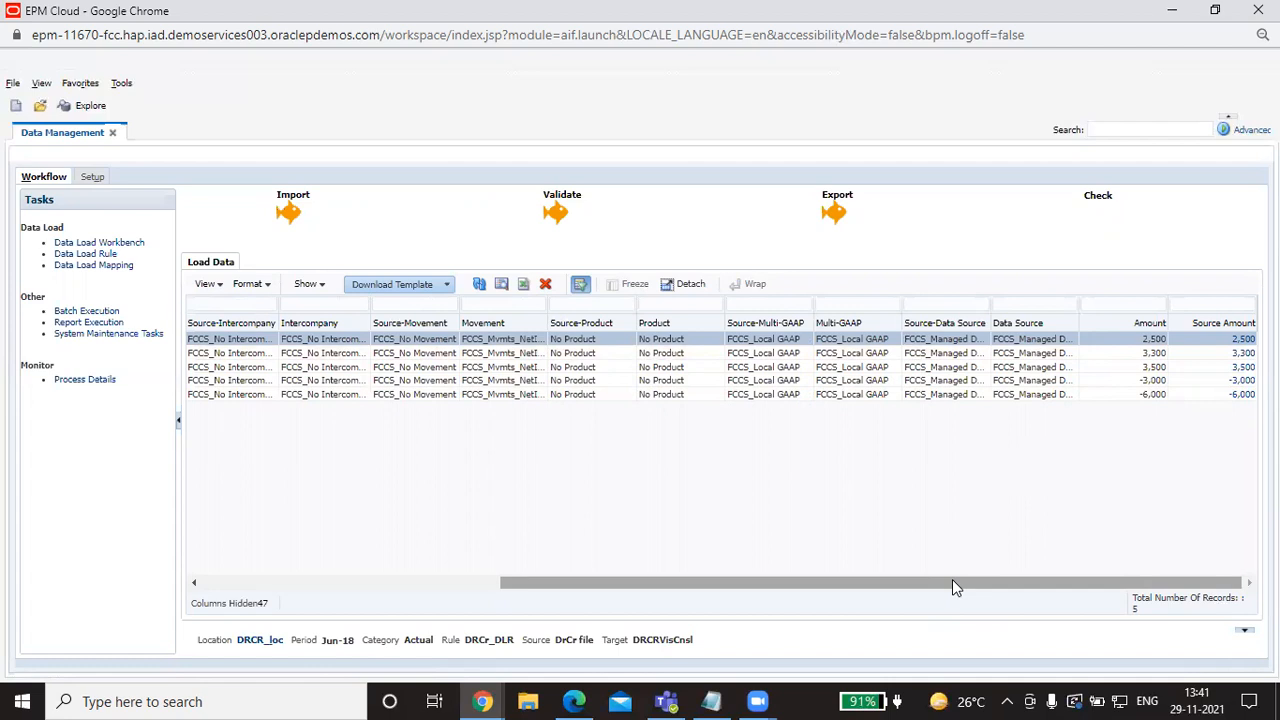
{"action": "left_click_drag", "start_coordinate": [952, 587], "coordinate": [920, 592]}
{"action": "left_click_drag", "start_coordinate": [999, 581], "coordinate": [817, 597]}
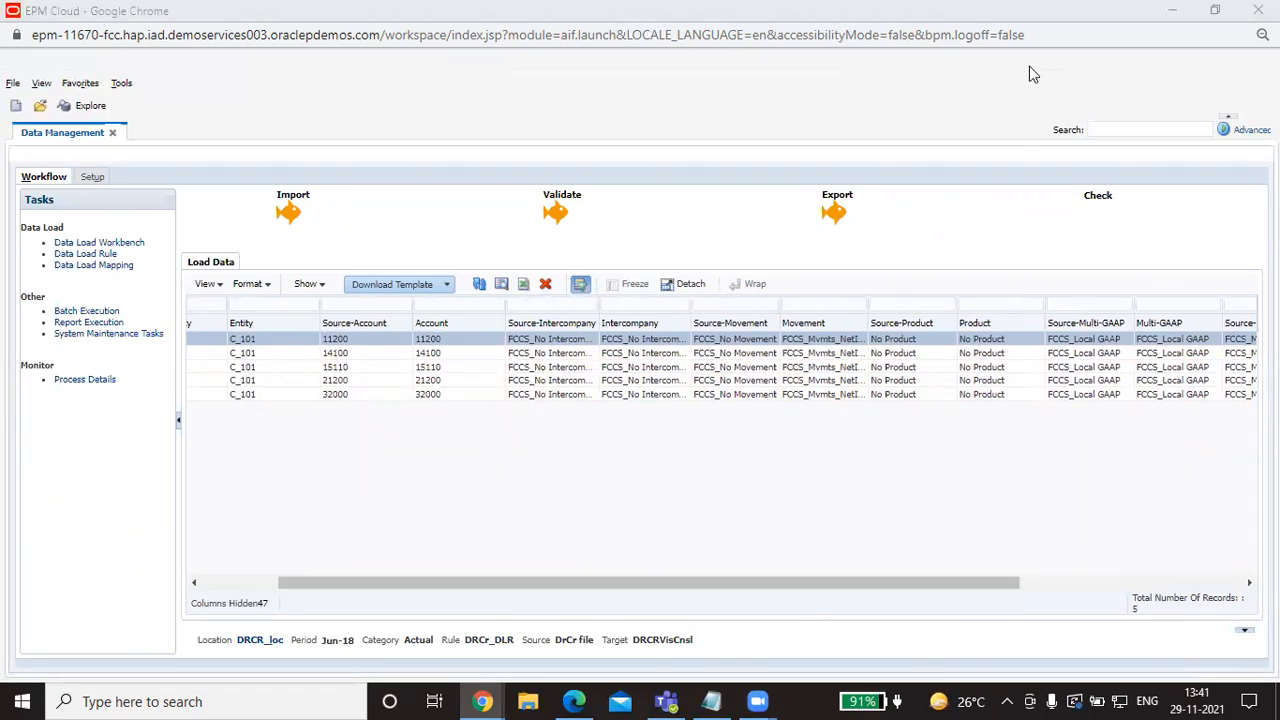
{"action": "mouse_move", "coordinate": [757, 700]}
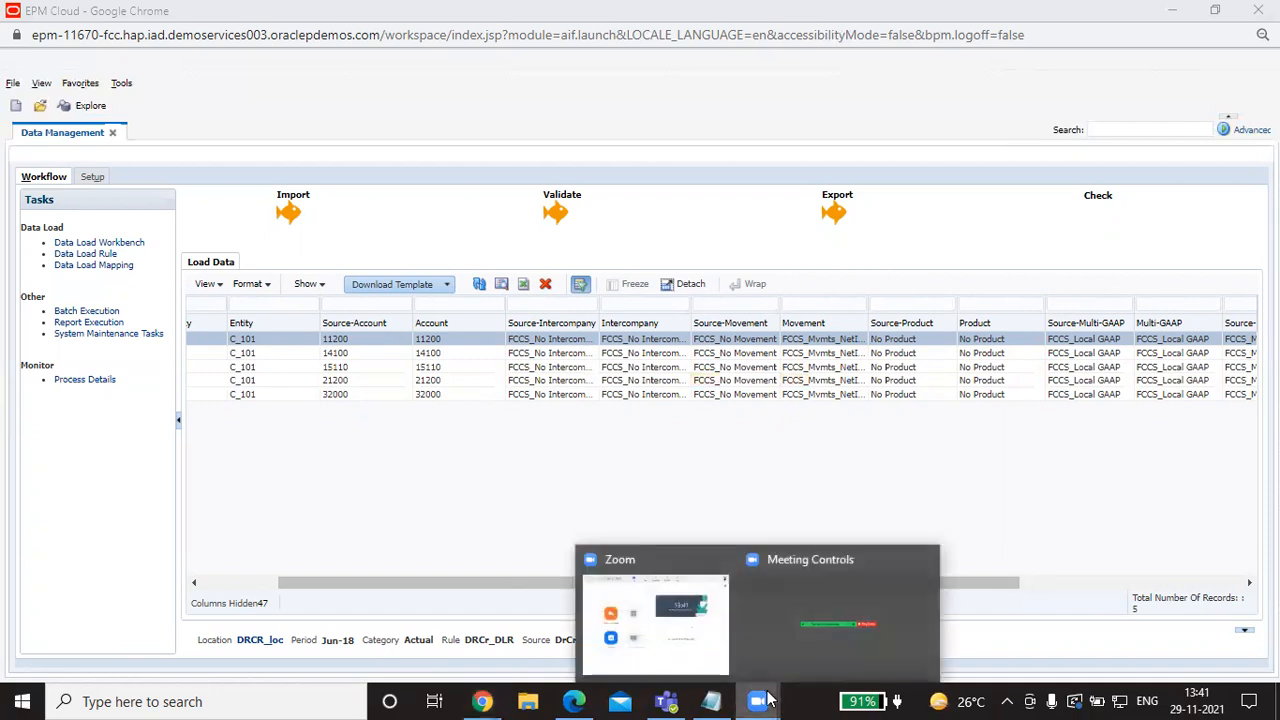